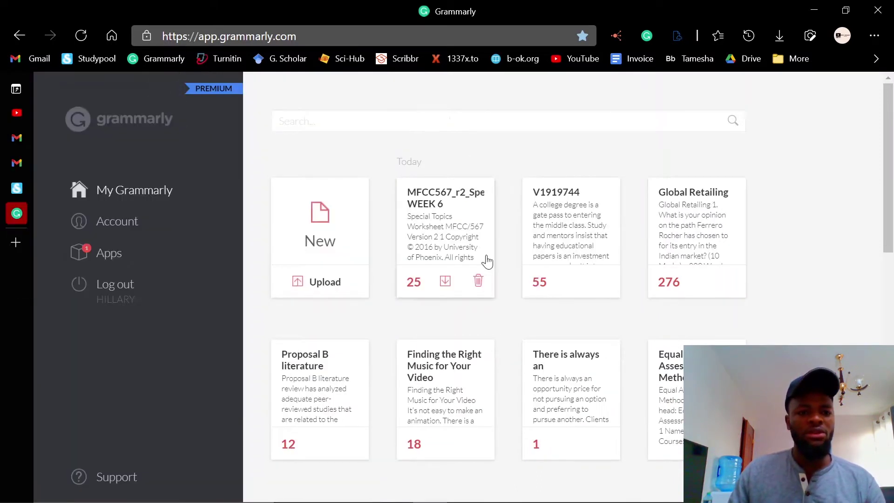
# Open Grammarly's upload file picker, then close it without uploading anything.
pyautogui.click(321, 283)
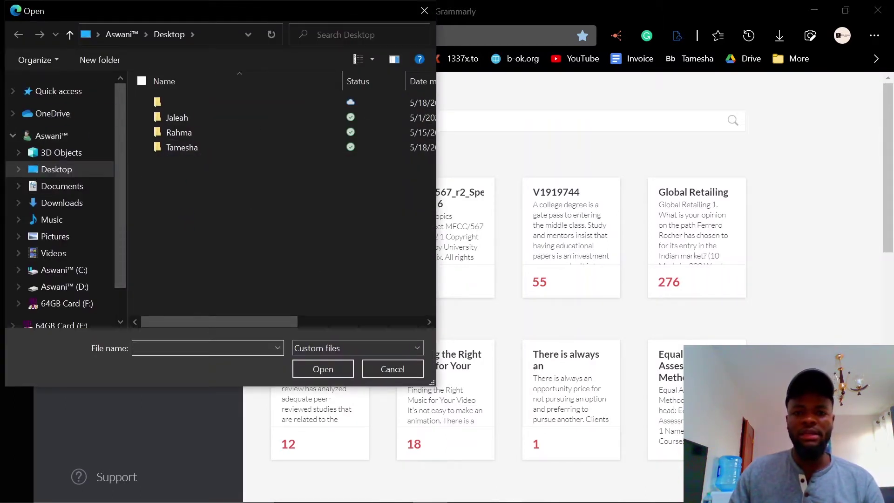
pyautogui.click(424, 10)
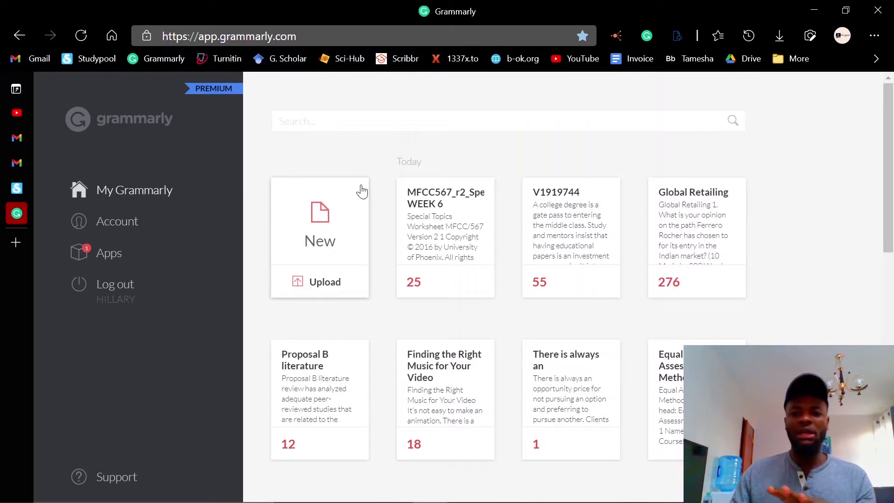
pyautogui.moveTo(422, 234)
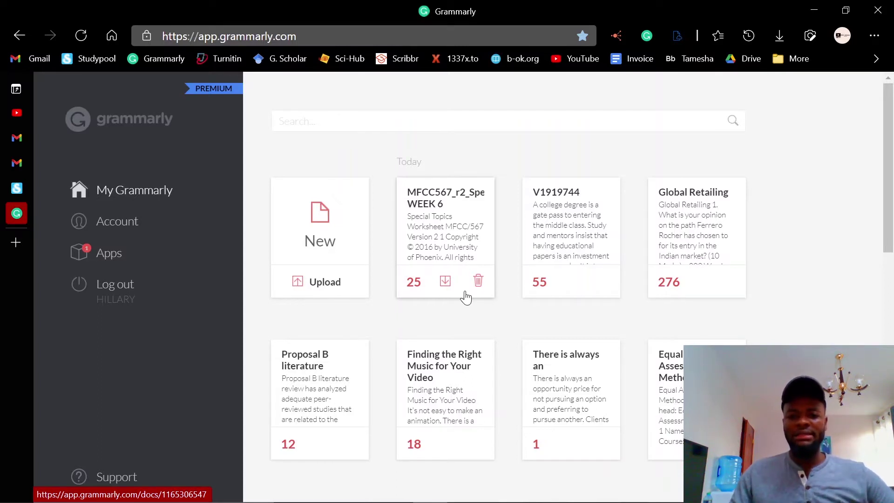
pyautogui.scroll(-12, 585, 367)
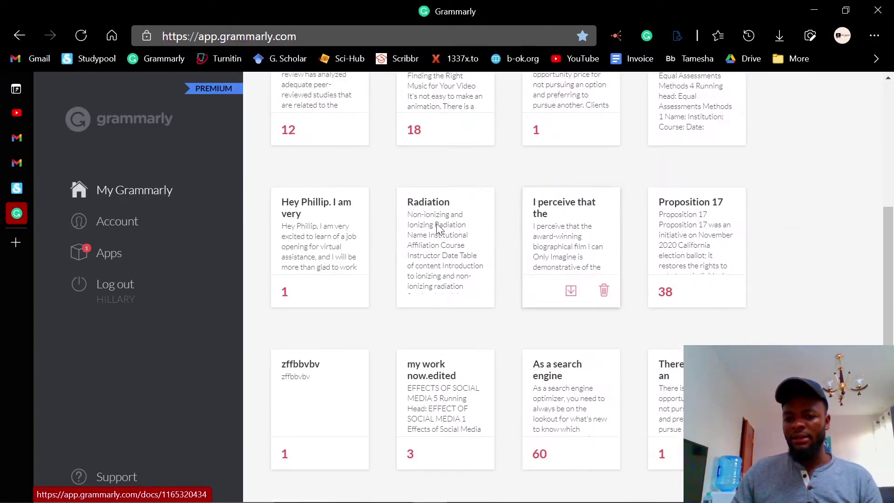
pyautogui.scroll(12, 562, 329)
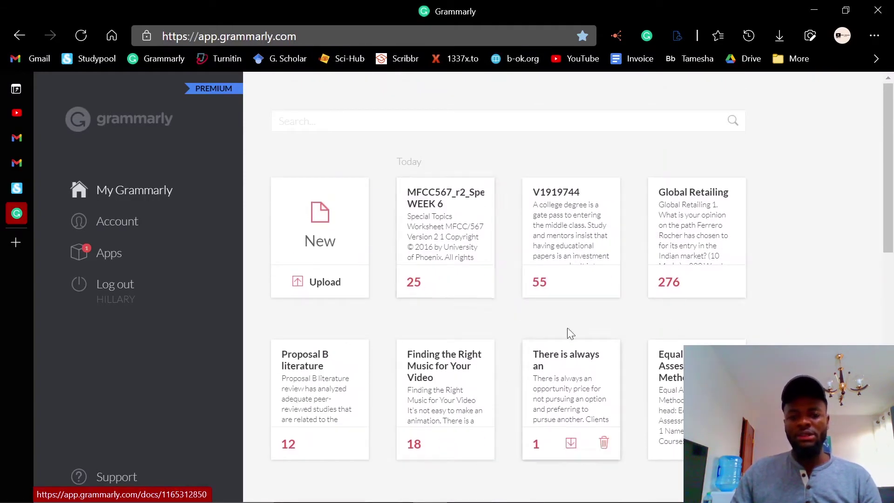
pyautogui.moveTo(445, 281)
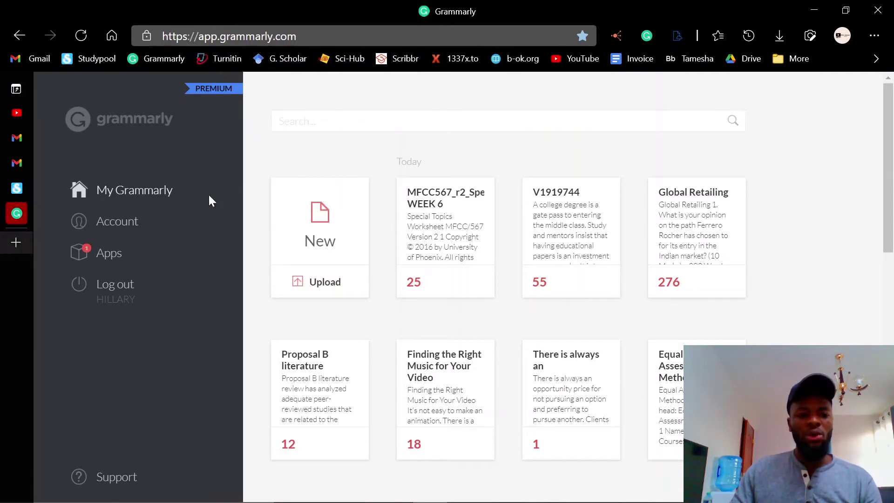
# Search 'grammarly add in for word' in a new tab and open the 'Grammarly for MS Office' result.
pyautogui.click(15, 251)
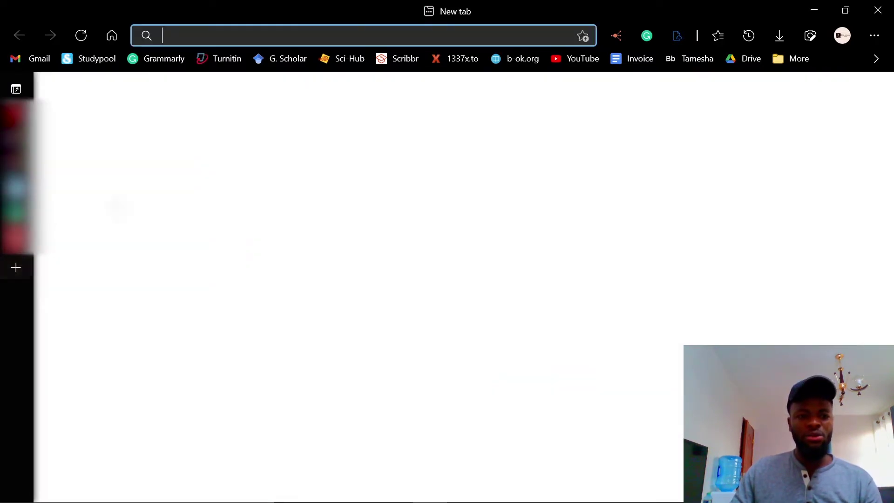
pyautogui.write('Gr')
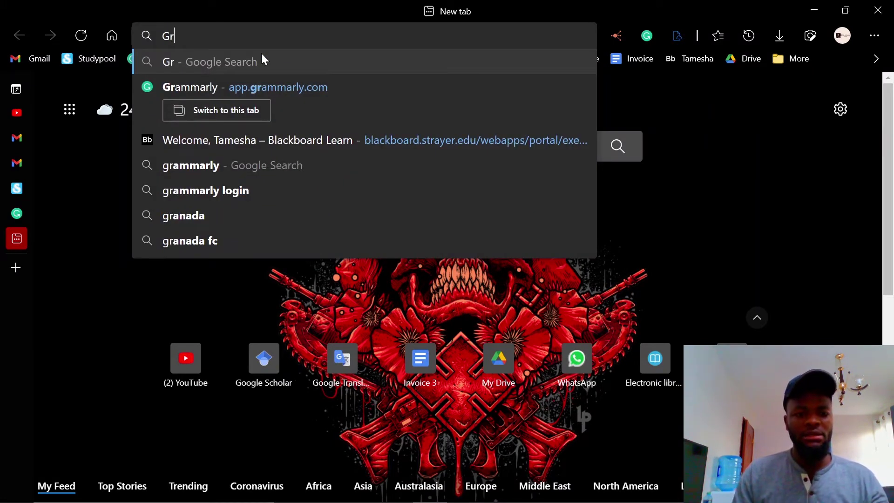
pyautogui.write('ammarly add')
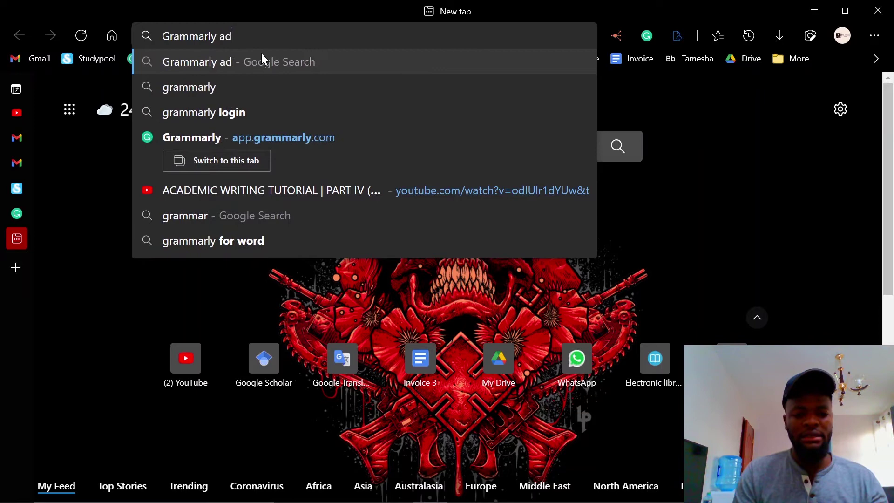
pyautogui.click(269, 85)
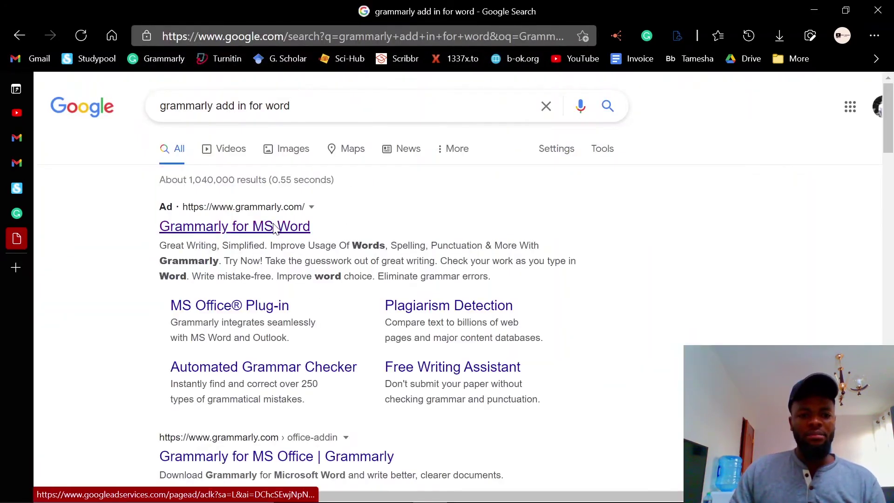
pyautogui.click(273, 227)
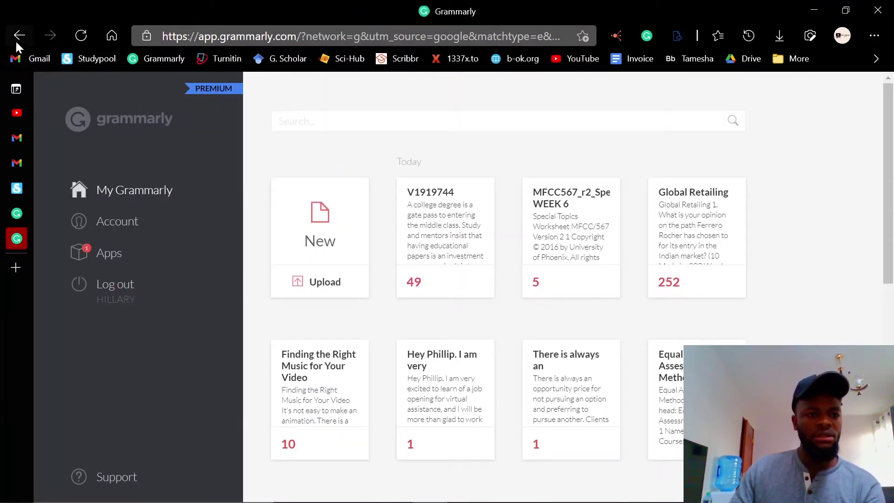
pyautogui.click(19, 35)
pyautogui.scroll(-3, 331, 310)
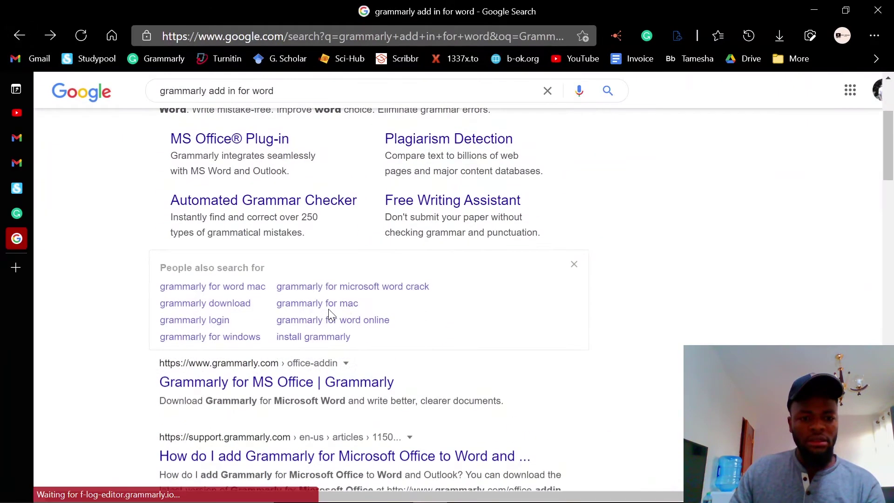
pyautogui.click(297, 397)
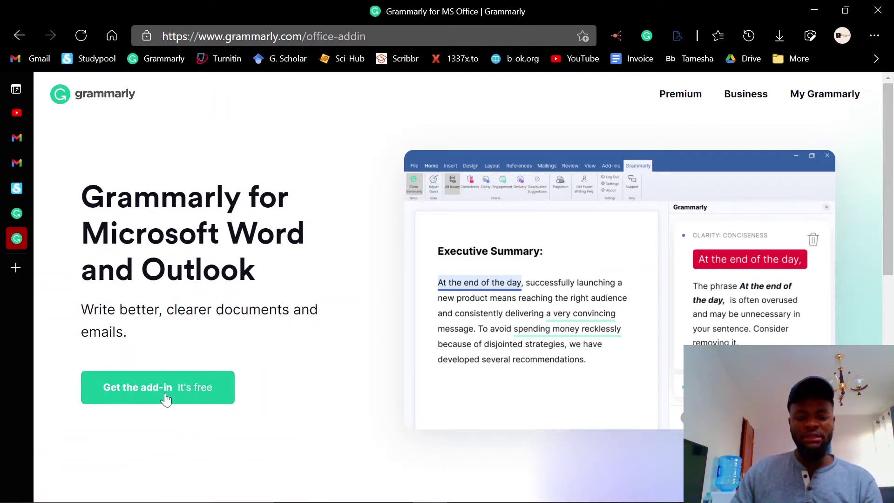
# Get the add-in and confirm GrammarlyAddInSetup.exe (14.1 MB) has finished downloading.
pyautogui.click(196, 391)
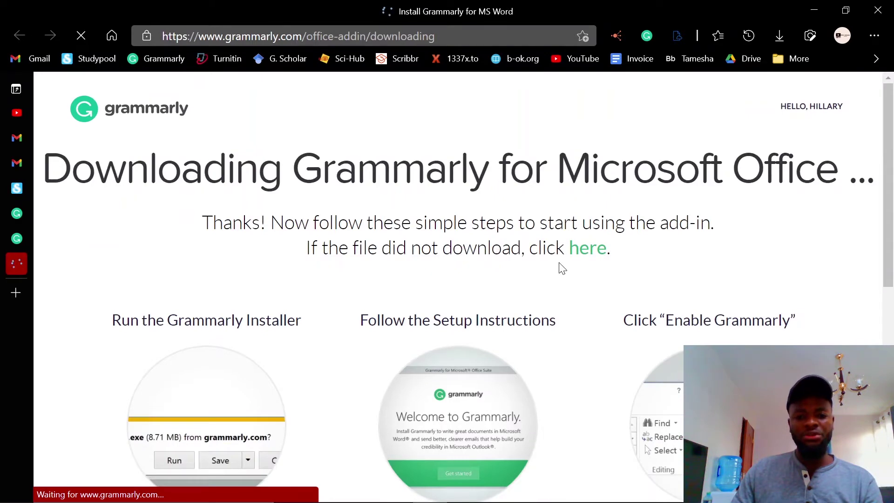
pyautogui.scroll(-3, 577, 270)
pyautogui.scroll(3, 576, 269)
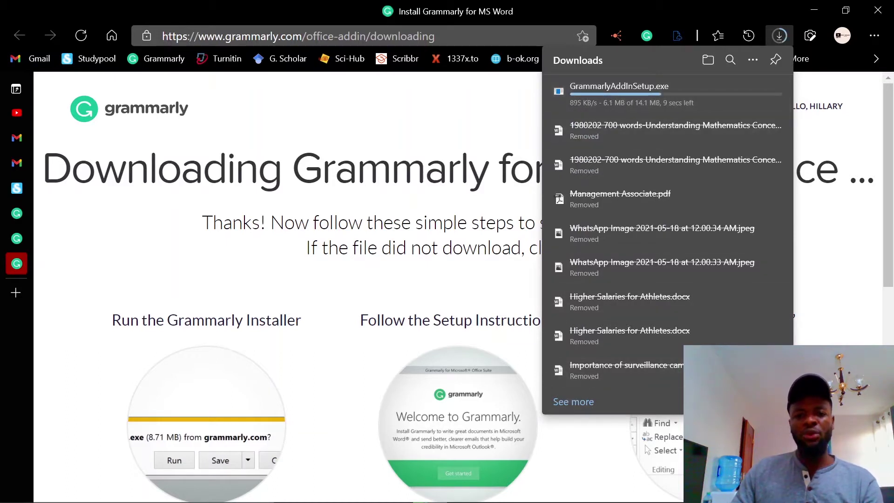
pyautogui.click(371, 278)
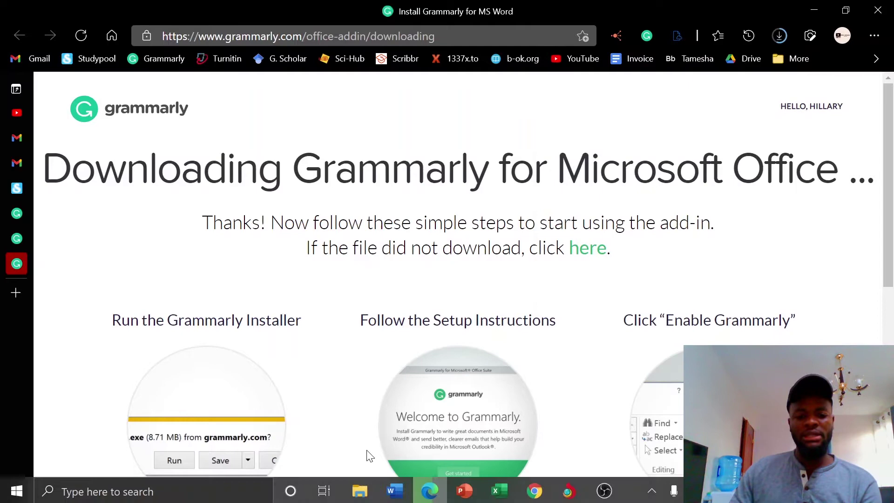
pyautogui.click(778, 35)
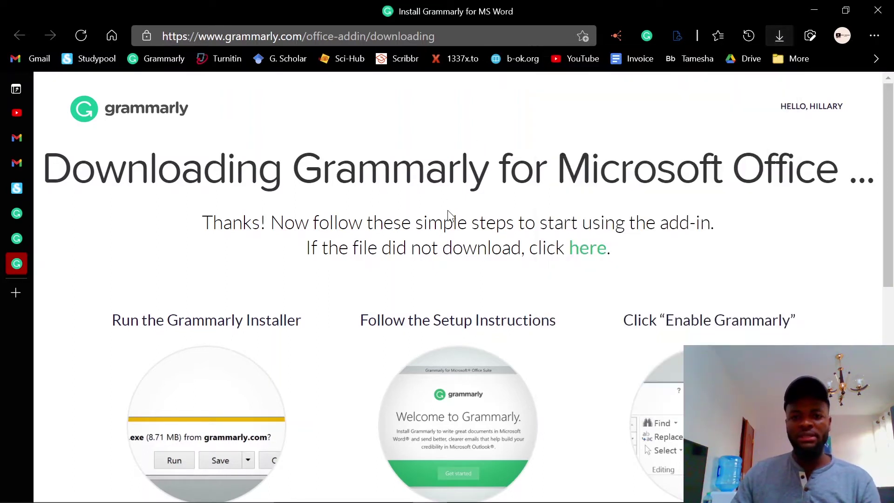
# In File Explorer's Downloads folder, launch GrammarlyAddInSetup and close the security warning.
pyautogui.moveTo(324, 498)
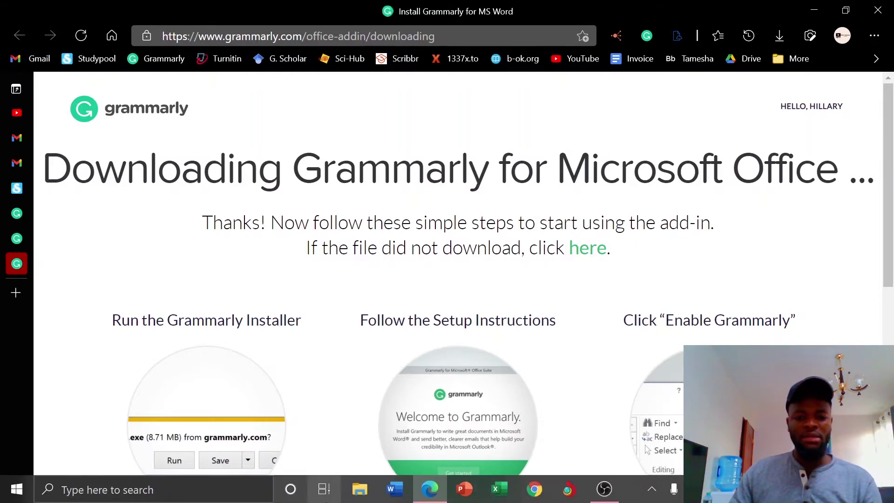
pyautogui.click(365, 497)
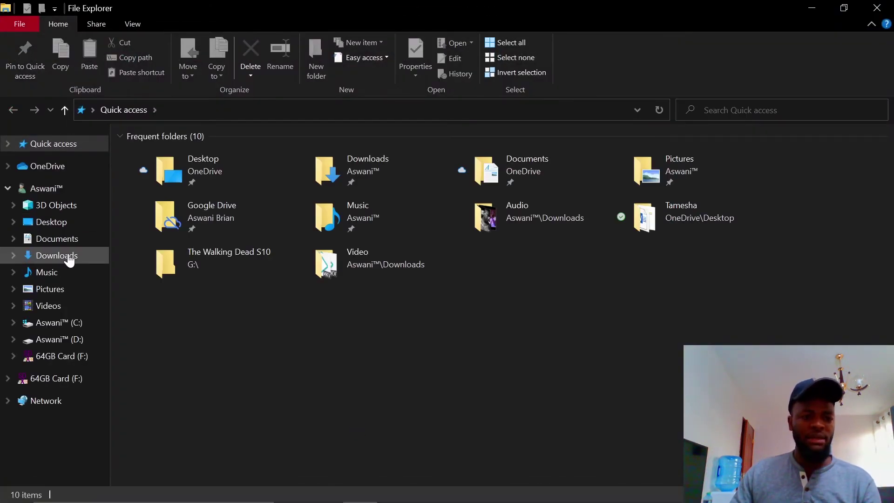
pyautogui.click(69, 258)
pyautogui.click(211, 174)
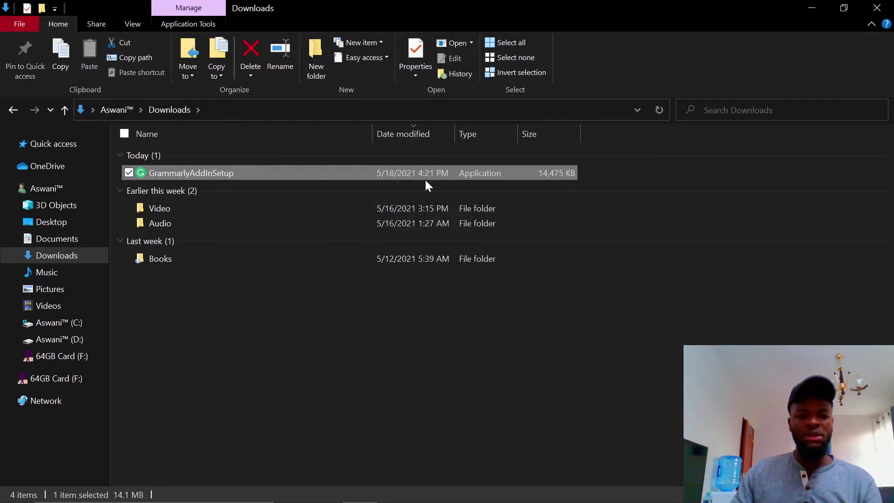
pyautogui.rightClick(224, 172)
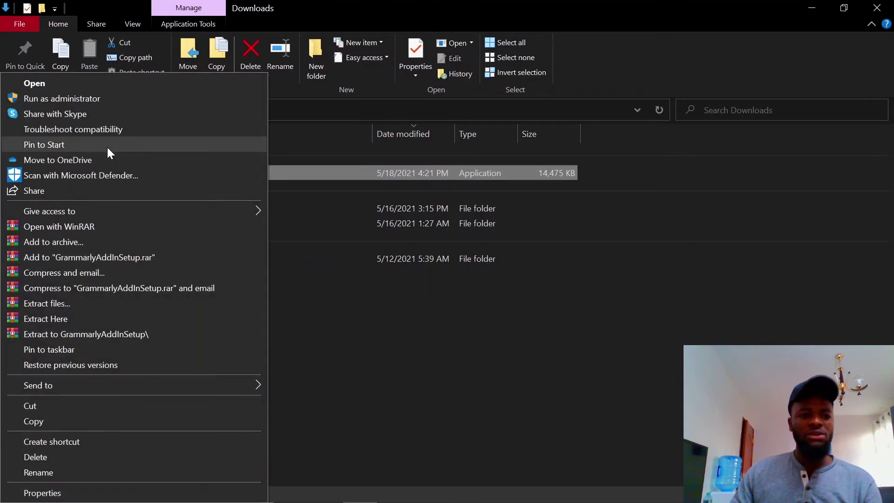
pyautogui.click(306, 264)
pyautogui.doubleClick(227, 172)
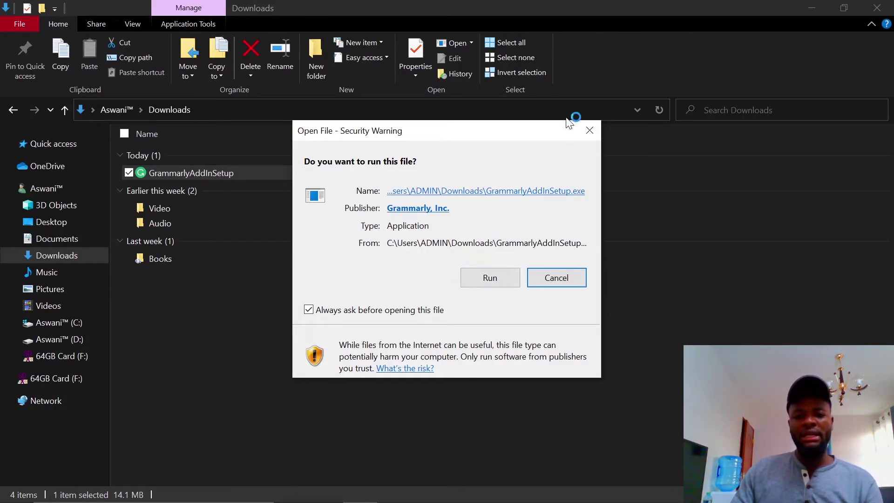
pyautogui.click(589, 131)
pyautogui.moveTo(413, 501)
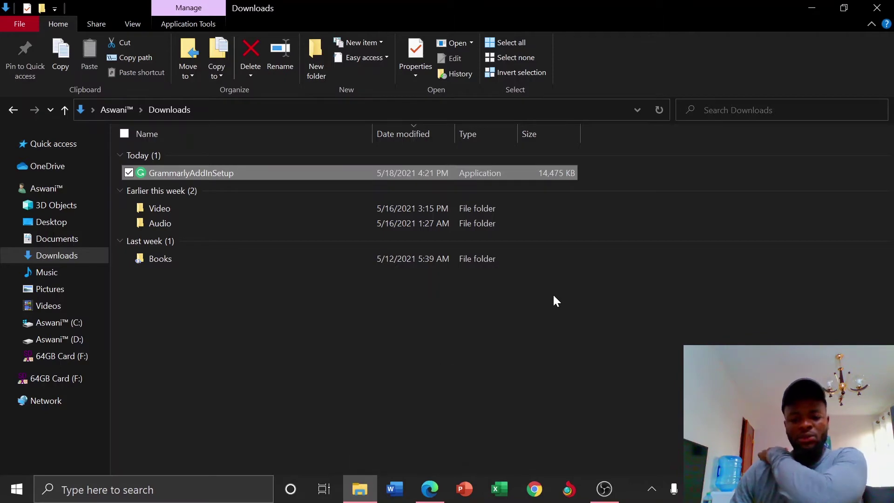
pyautogui.doubleClick(292, 173)
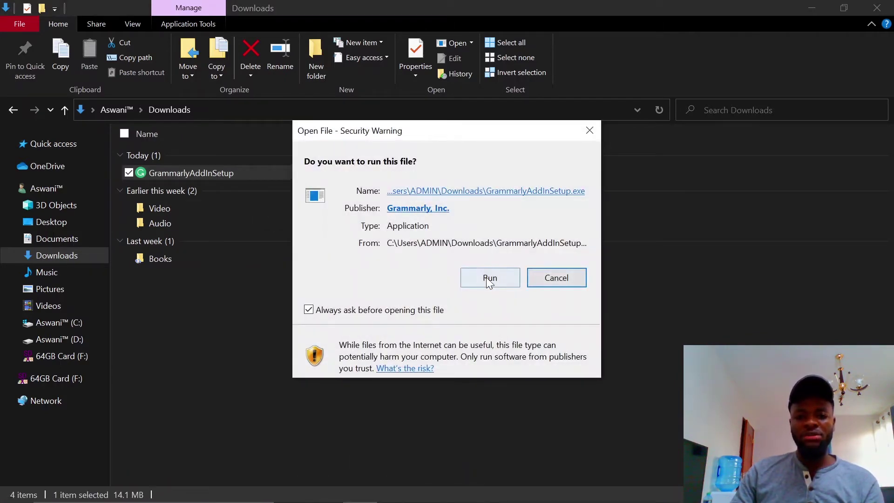
pyautogui.click(489, 280)
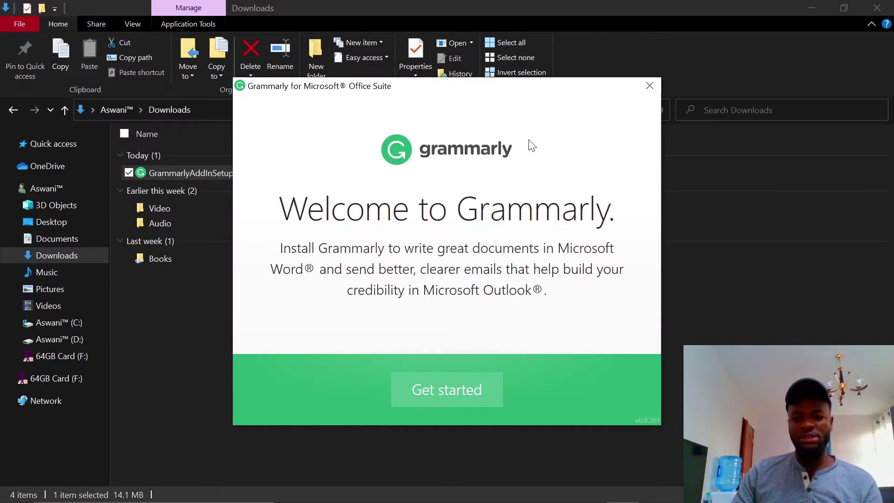
pyautogui.click(649, 85)
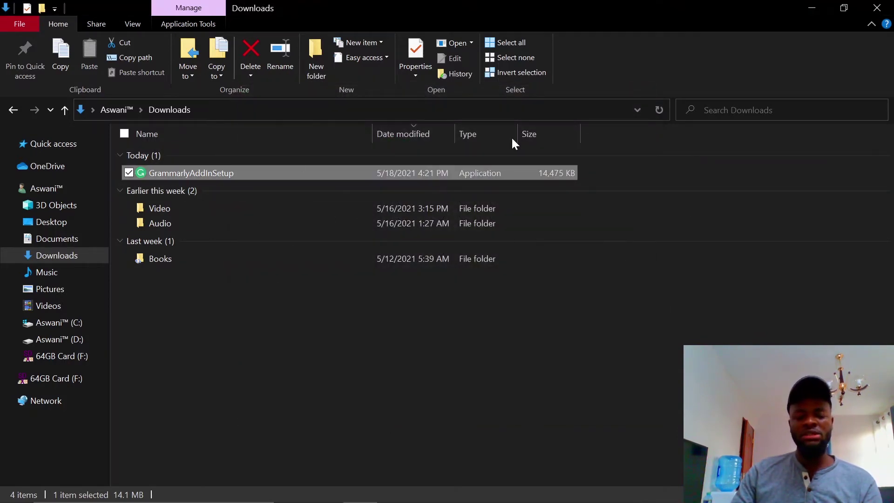
pyautogui.click(517, 384)
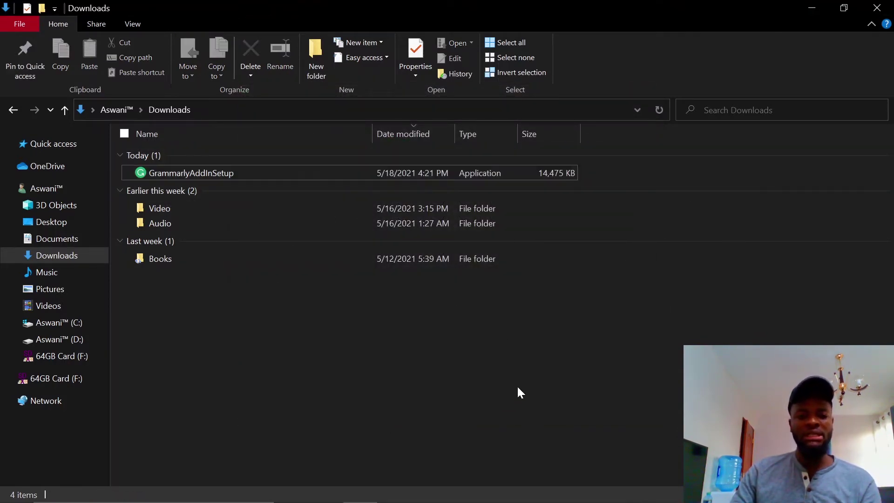
pyautogui.moveTo(415, 497)
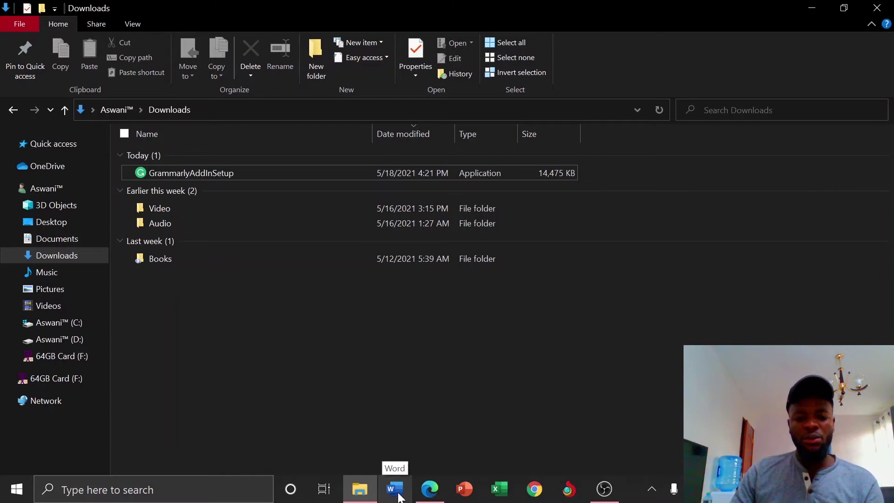
# Launch Word, create a blank document, and choose Open Grammarly on the Home ribbon.
pyautogui.click(398, 496)
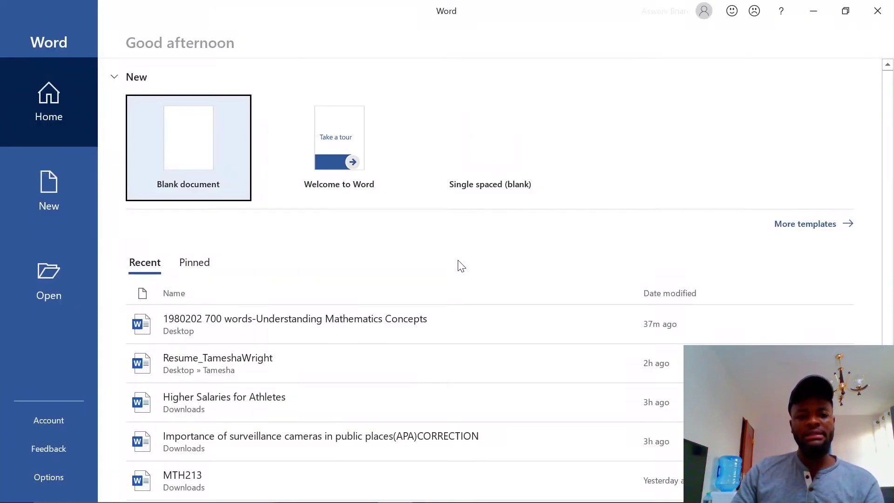
pyautogui.click(202, 158)
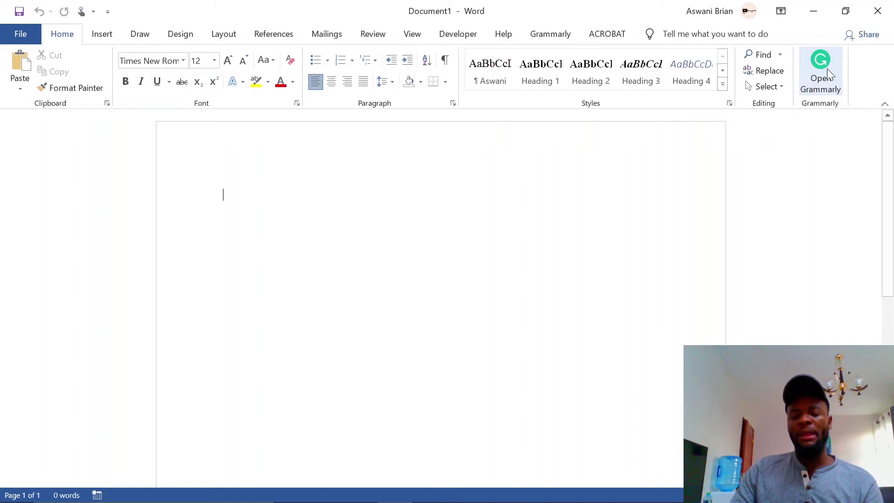
pyautogui.click(812, 93)
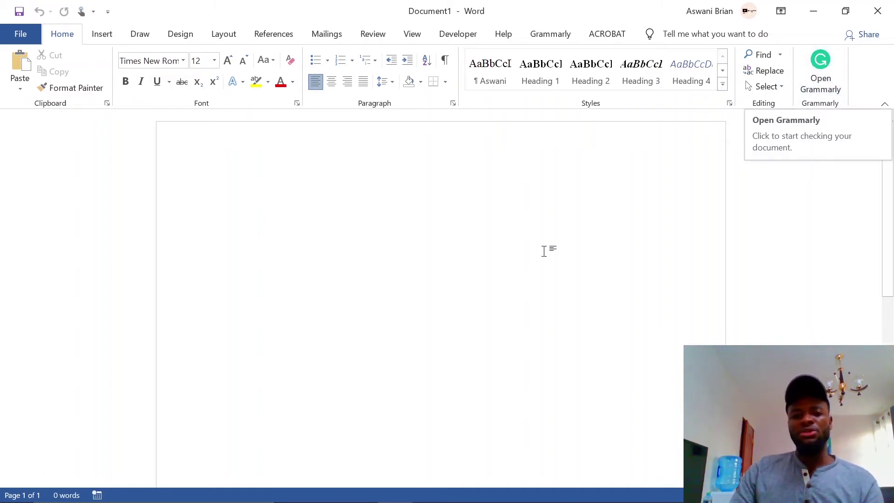
# Copy the 'In MS Word…' setup paragraph from the Grammarly download page.
pyautogui.click(429, 492)
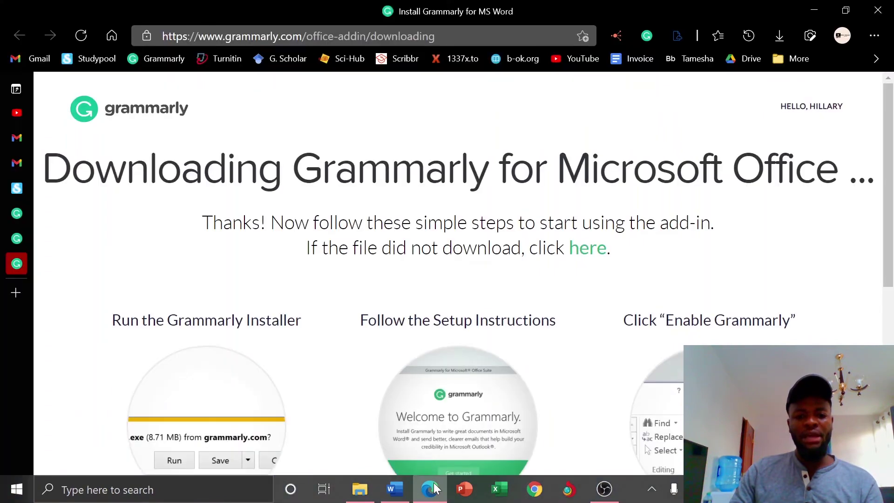
pyautogui.scroll(-10, 450, 281)
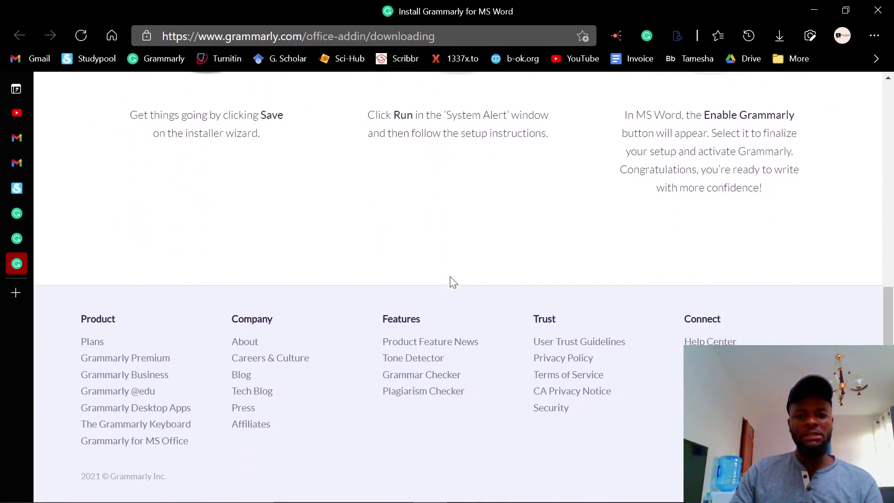
pyautogui.moveTo(624, 116); pyautogui.dragTo(674, 146)
pyautogui.rightClick(674, 141)
pyautogui.click(617, 162)
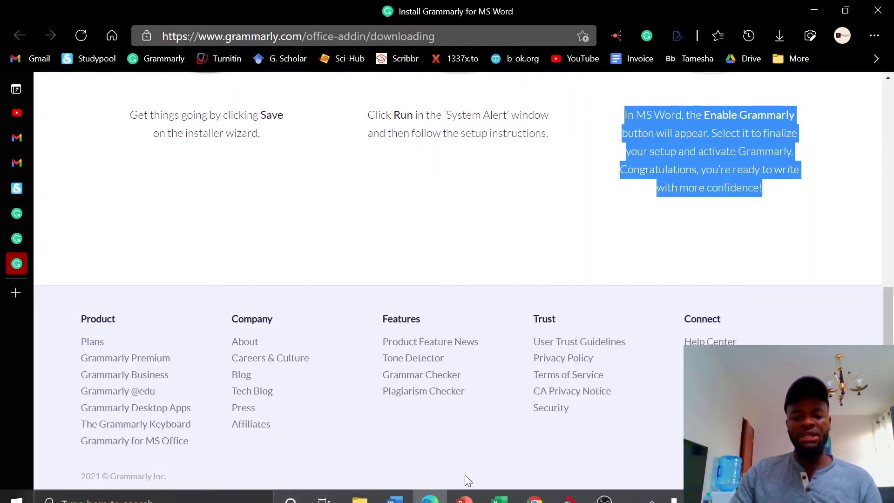
# Paste the paragraph into the blank Word document using Keep Text Only.
pyautogui.click(395, 492)
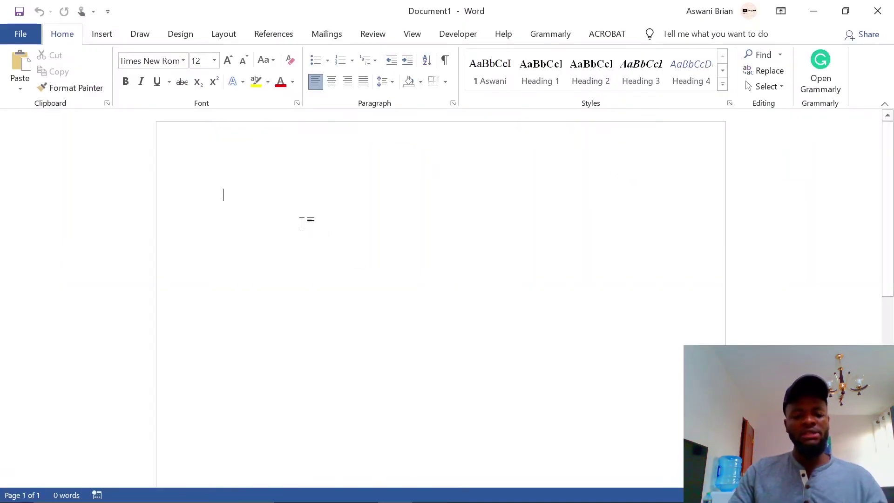
pyautogui.hotkey('ctrl', 'v')
pyautogui.click(348, 313)
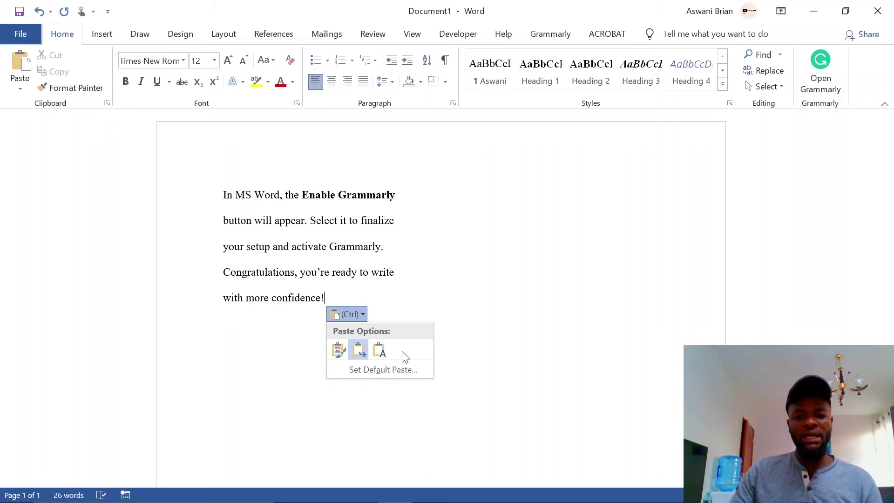
pyautogui.click(379, 348)
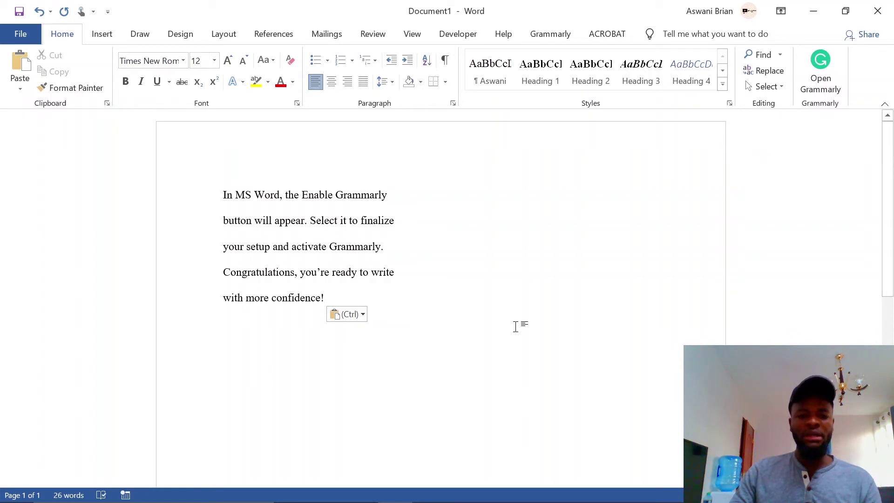
pyautogui.scroll(-10, 466, 326)
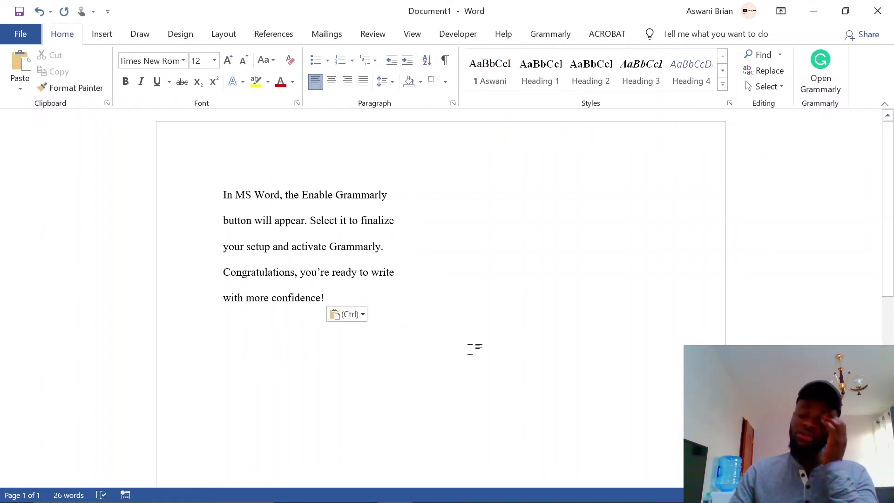
# Open the Grammarly sidebar from the Home ribbon to check the 26-word paragraph.
pyautogui.click(820, 70)
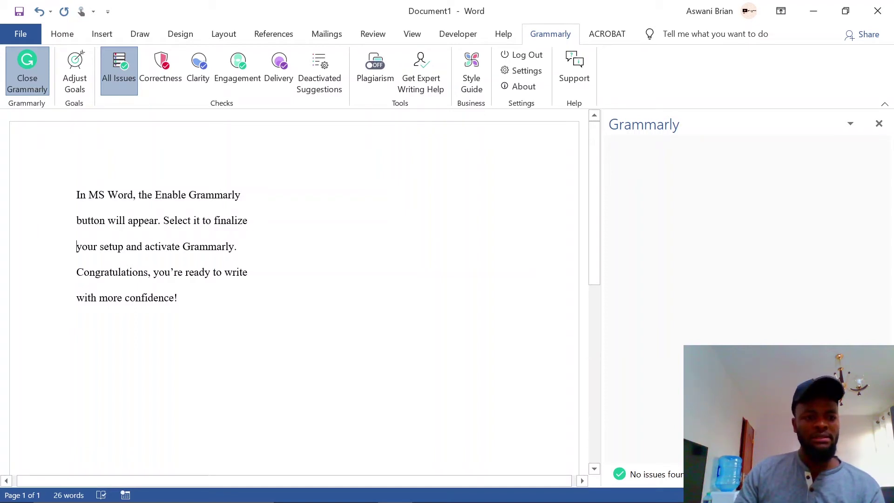
# Remove the four line breaks so the pasted text reads as a single paragraph.
pyautogui.press('BackSpace')
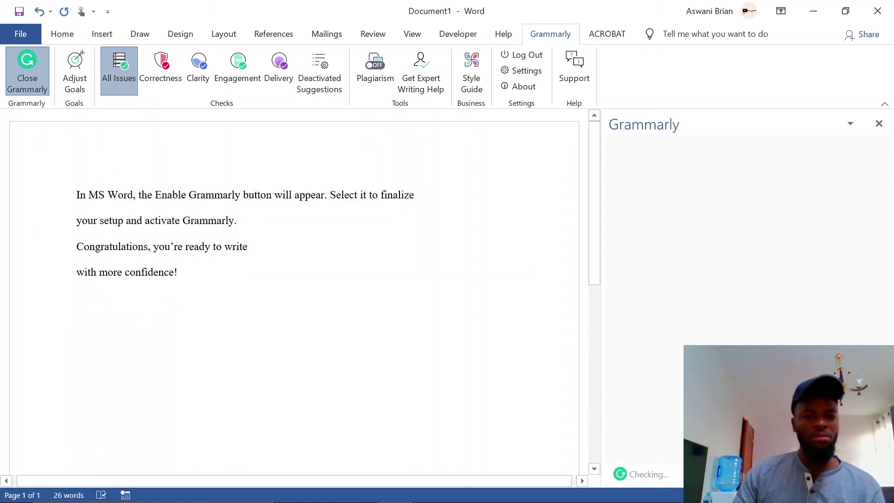
pyautogui.press('BackSpace')
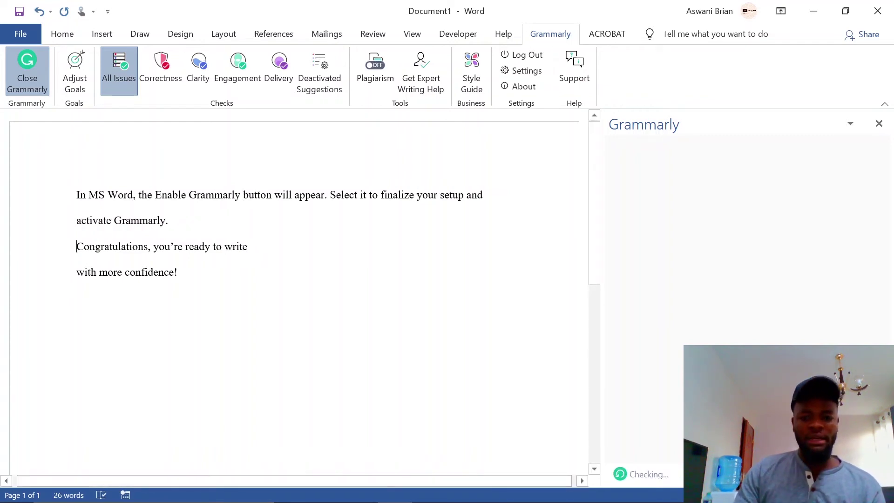
pyautogui.press('BackSpace')
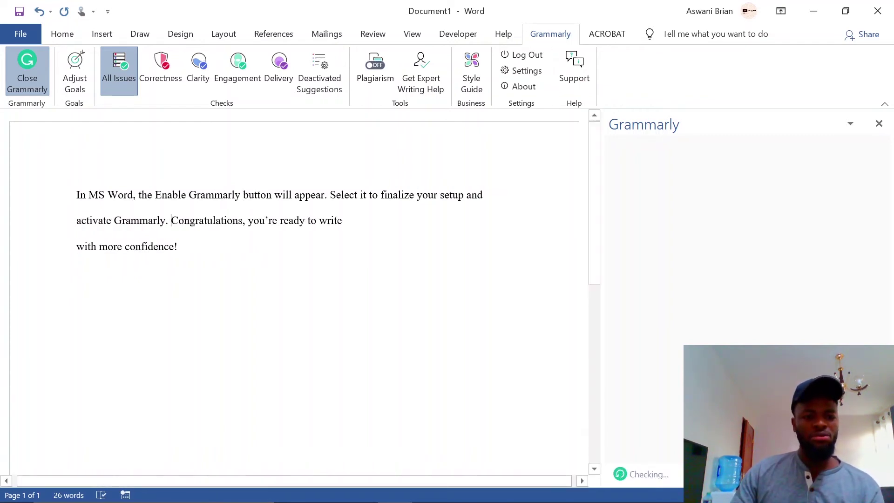
pyautogui.press('BackSpace')
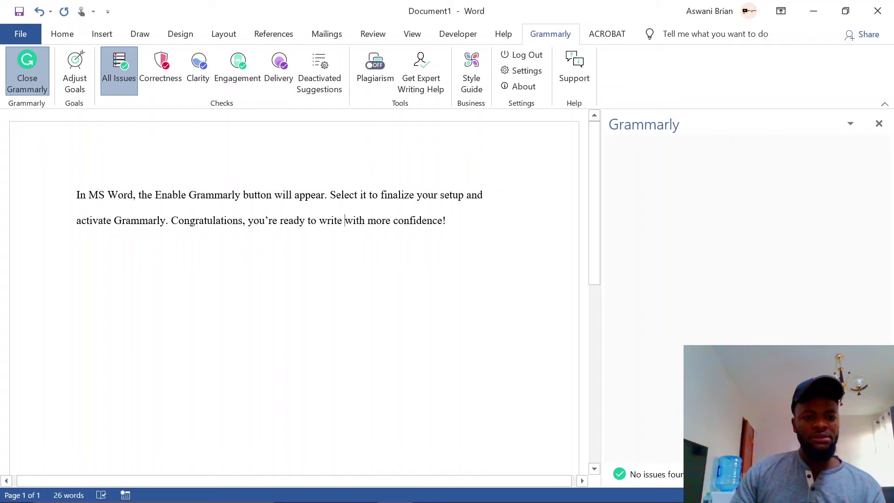
# Misspell 'Congratulations' and 'finalize' by deleting one letter from each.
pyautogui.click(228, 252)
pyautogui.press('BackSpace')
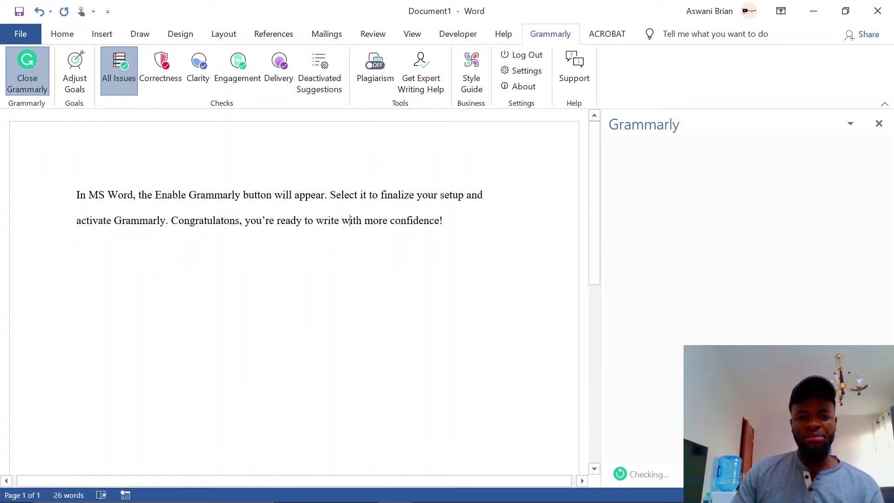
pyautogui.click(393, 195)
pyautogui.press('BackSpace')
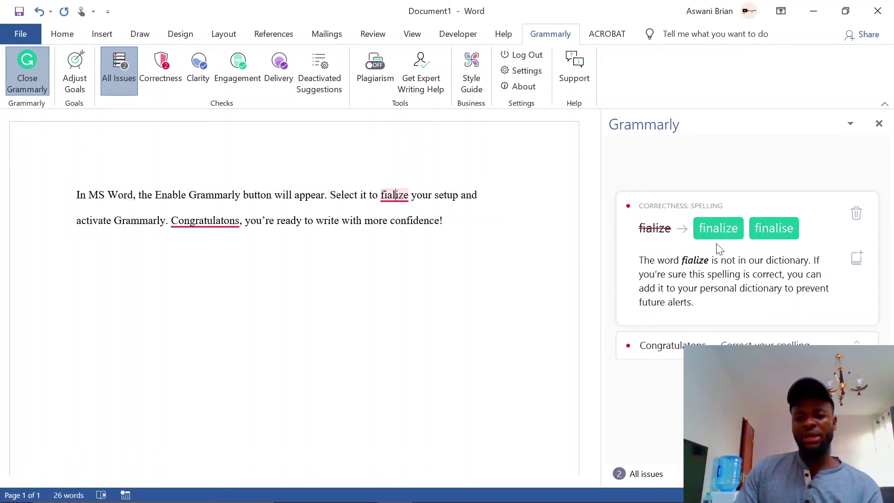
# Accept Grammarly's suggestions restoring 'finalize' and 'Congratulations'.
pyautogui.click(720, 232)
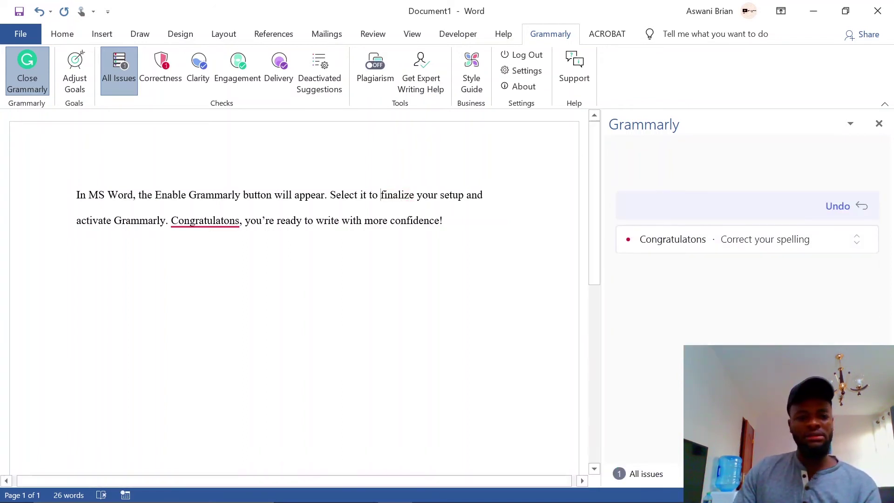
pyautogui.click(199, 220)
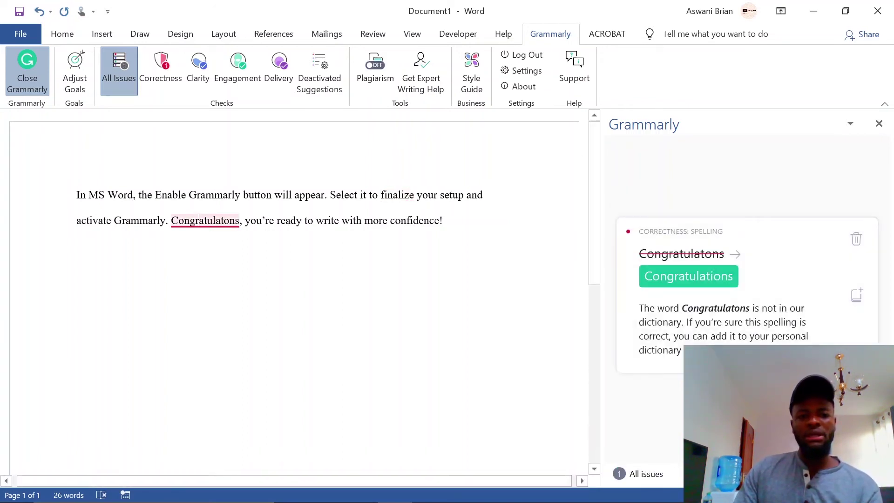
pyautogui.click(688, 280)
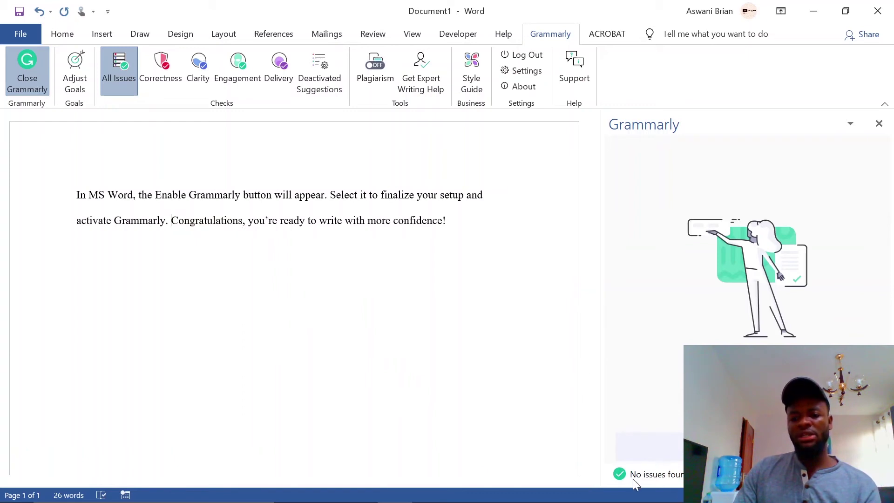
# Close the Grammarly sidebar, briefly check Edge, then return to Word's Home tab.
pyautogui.click(878, 123)
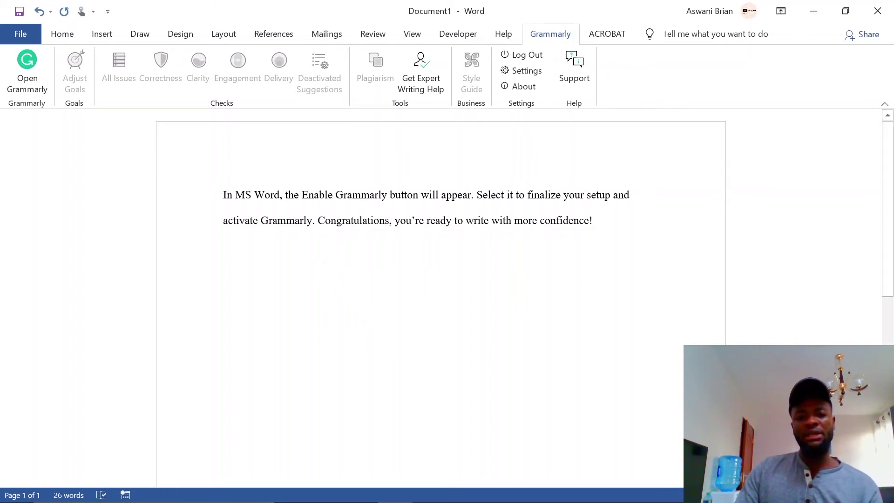
pyautogui.click(395, 490)
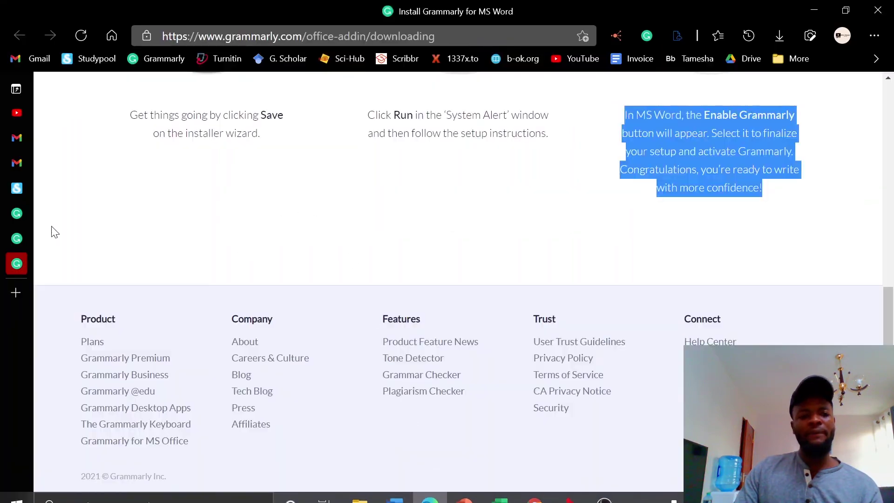
pyautogui.click(16, 215)
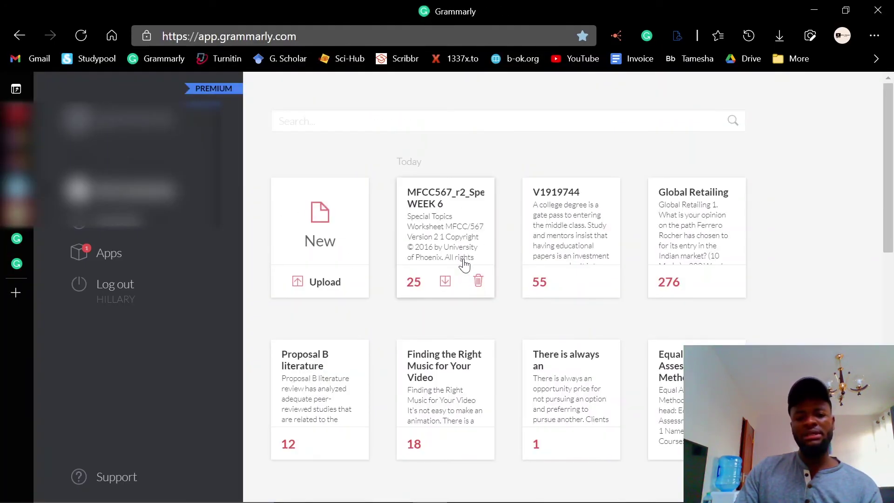
pyautogui.click(394, 495)
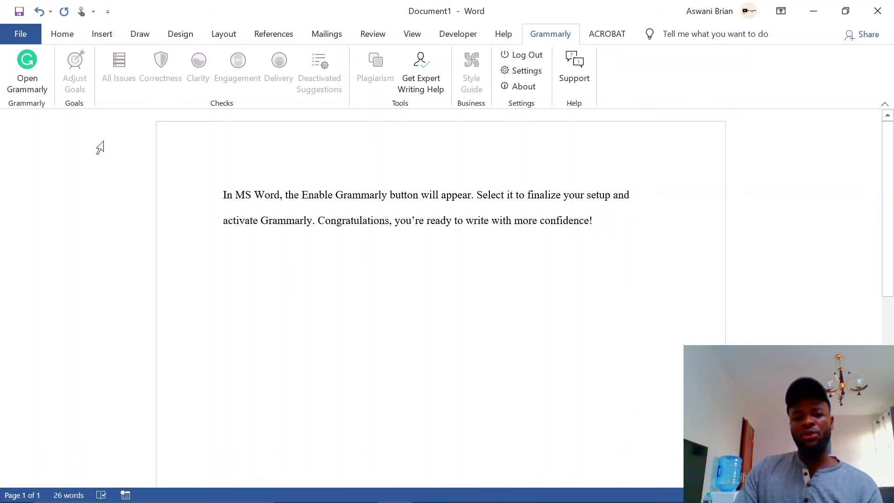
pyautogui.click(61, 33)
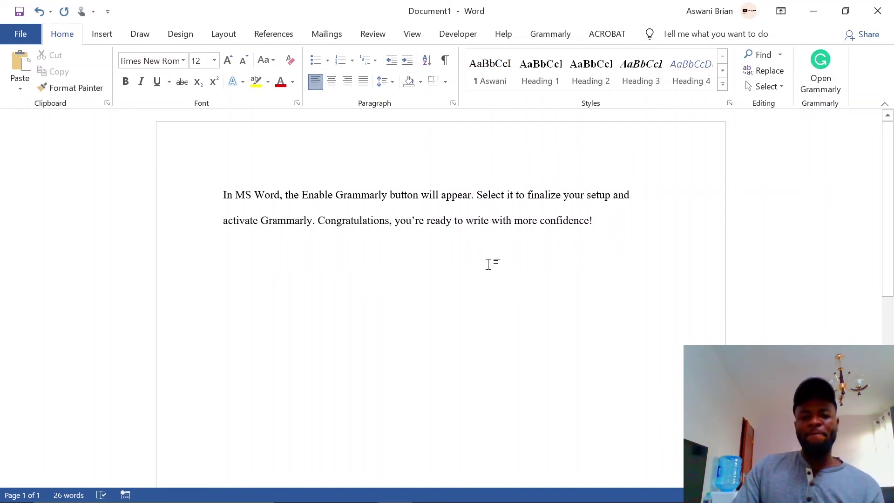
pyautogui.scroll(-2, 506, 282)
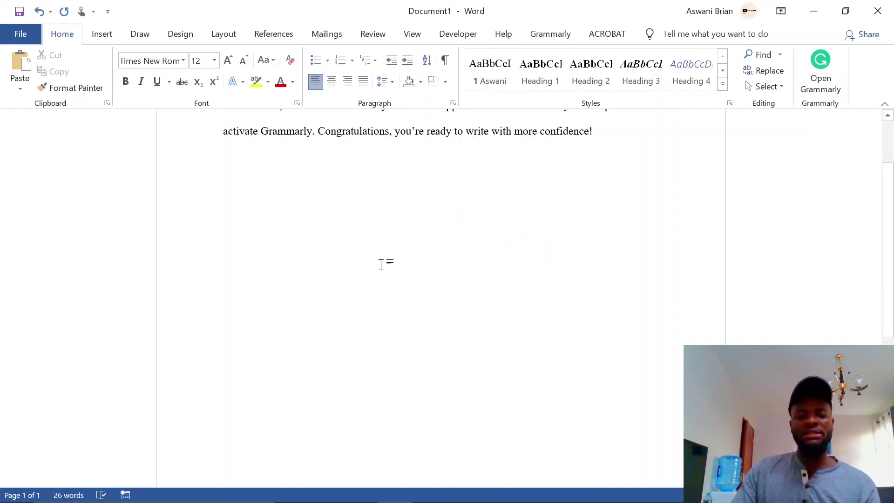
# Switch to the browser, close two leftover tabs and open a new blank tab.
pyautogui.moveTo(420, 486)
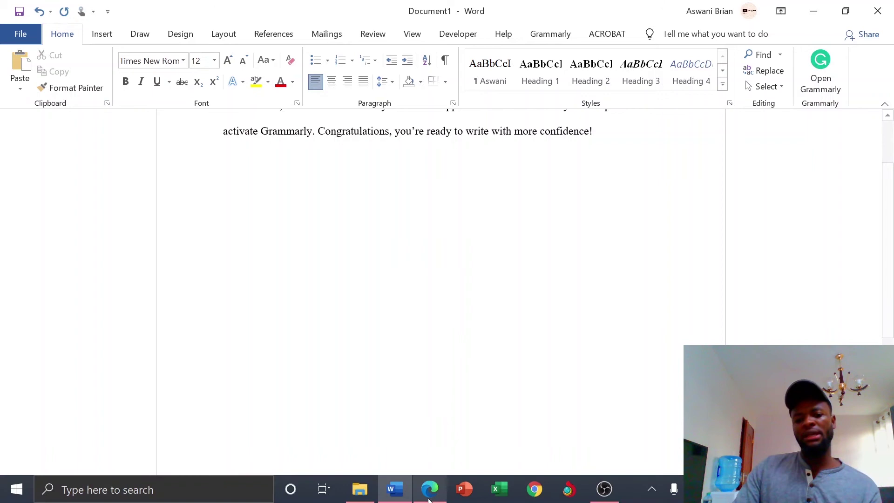
pyautogui.click(429, 498)
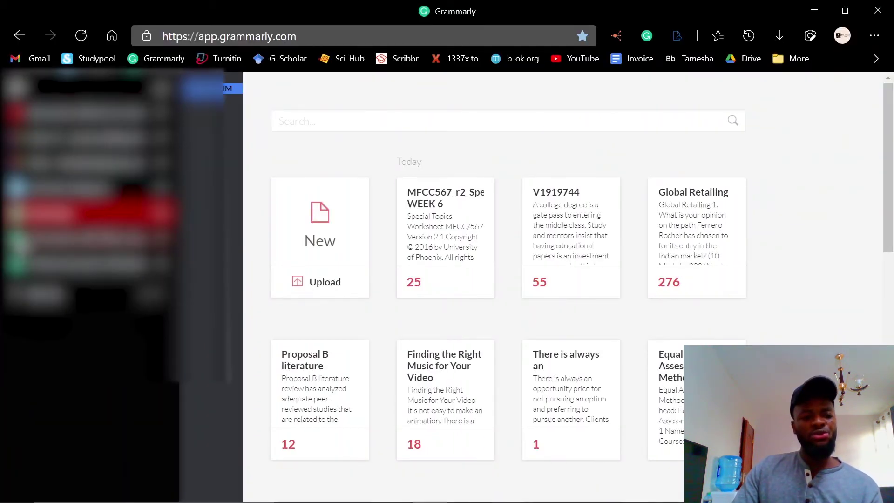
pyautogui.click(163, 243)
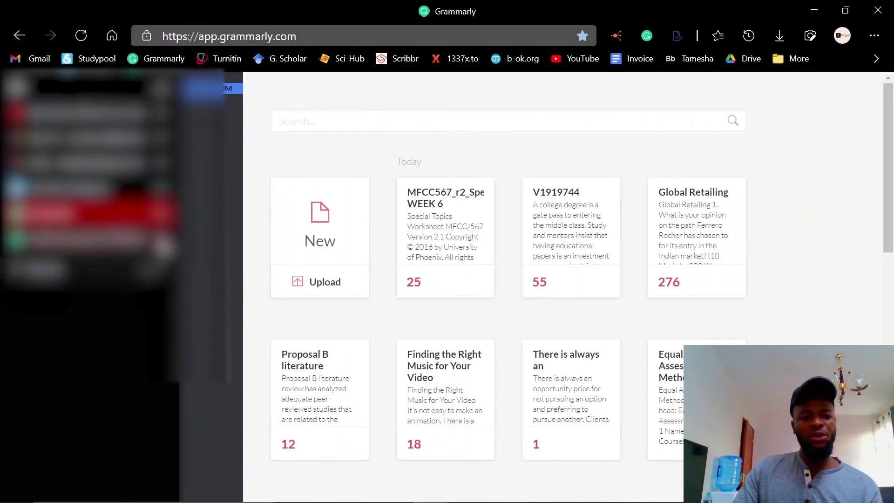
pyautogui.click(162, 244)
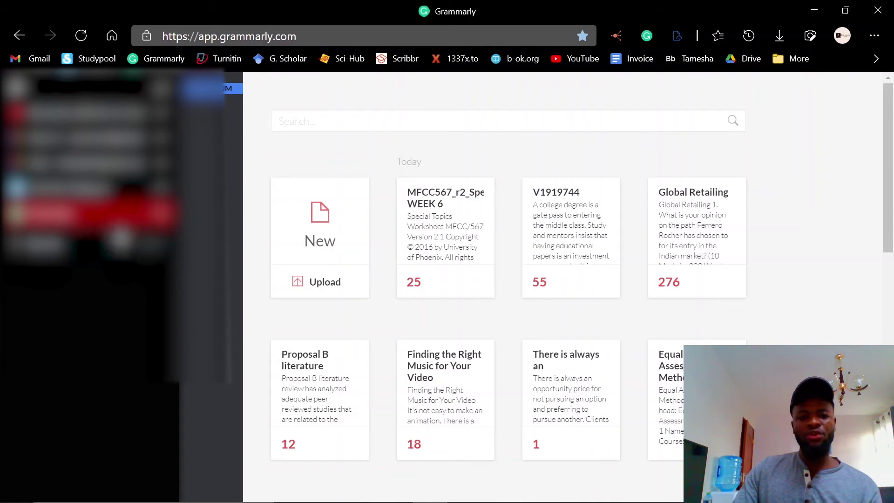
pyautogui.click(121, 240)
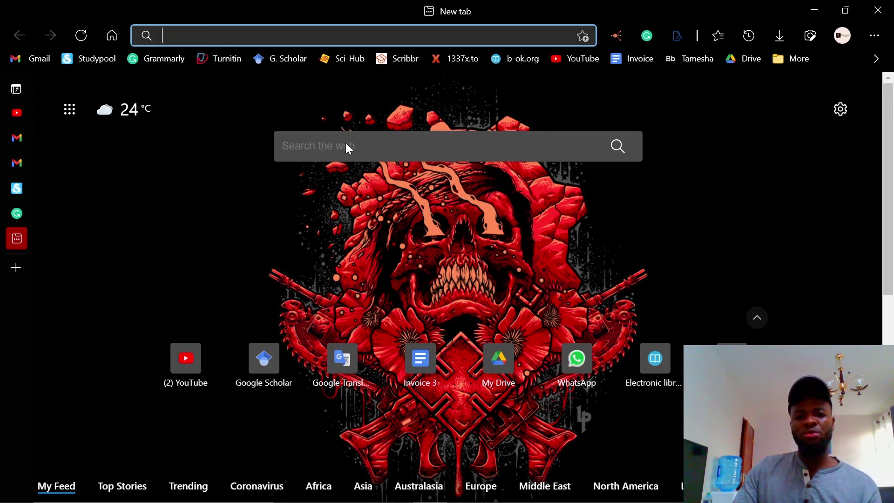
# Open Google Docs from the More bookmarks folder on the bookmarks bar.
pyautogui.click(17, 213)
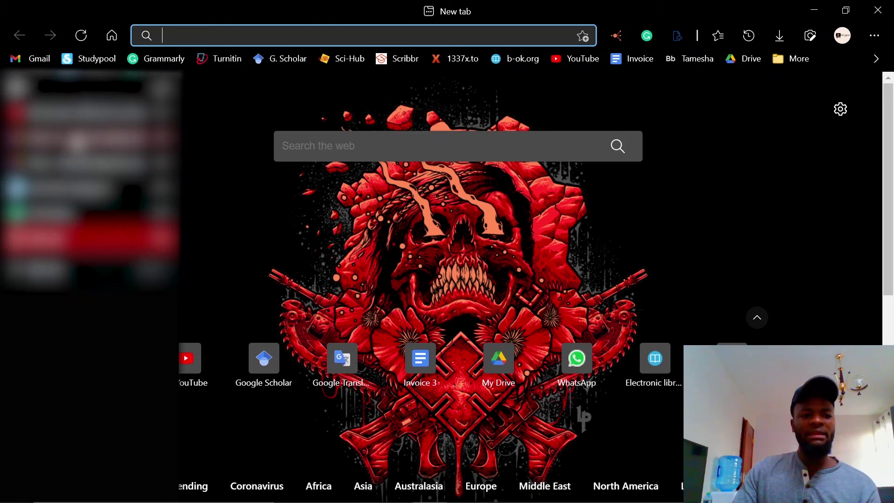
pyautogui.click(309, 158)
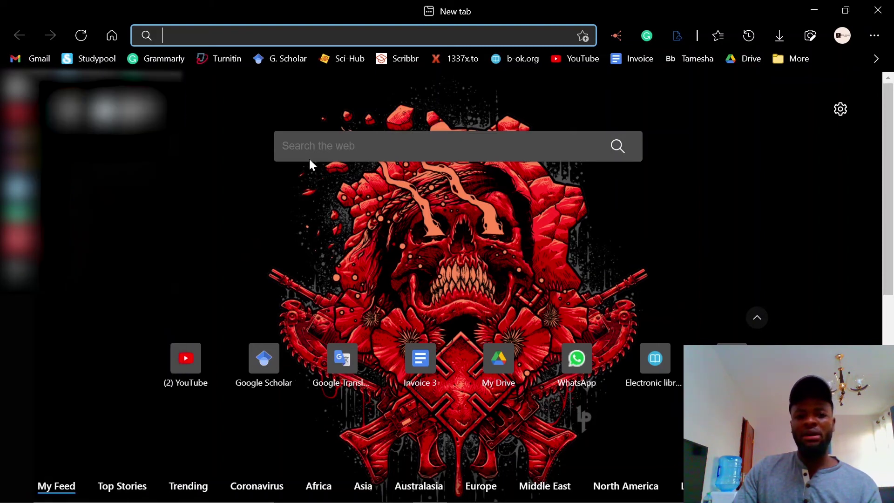
pyautogui.click(877, 58)
pyautogui.click(780, 65)
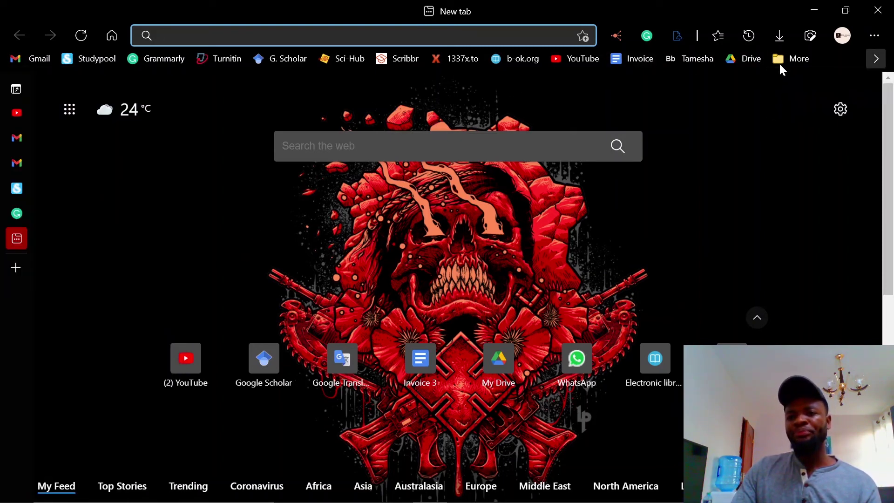
pyautogui.click(806, 58)
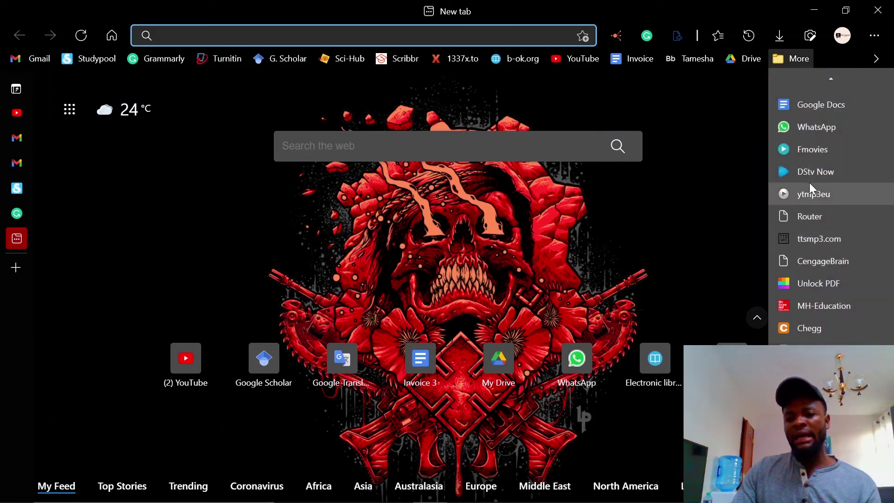
pyautogui.click(810, 107)
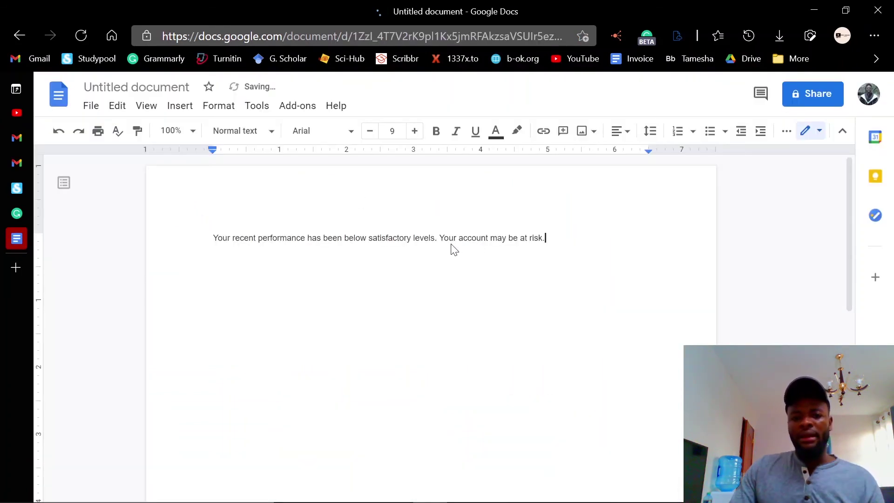
# Misspell the words as 'accunt' and 'performace' by deleting one letter from each.
pyautogui.moveTo(450, 239); pyautogui.dragTo(546, 238)
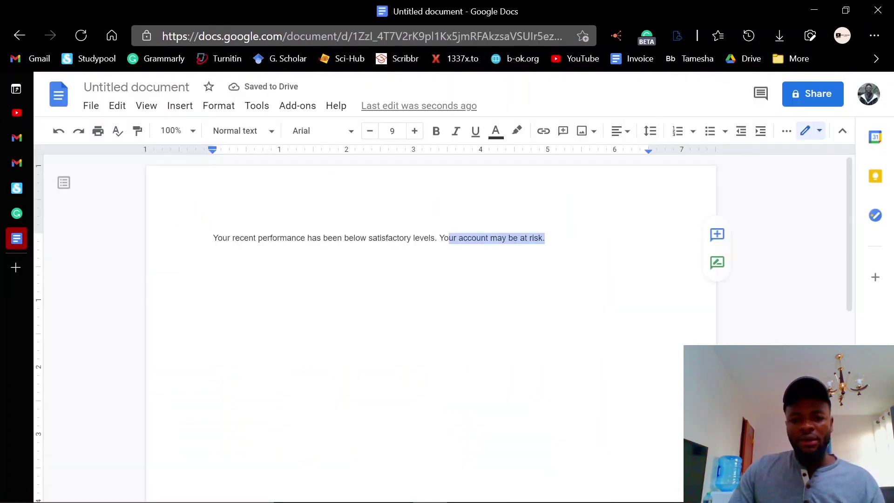
pyautogui.click(457, 238)
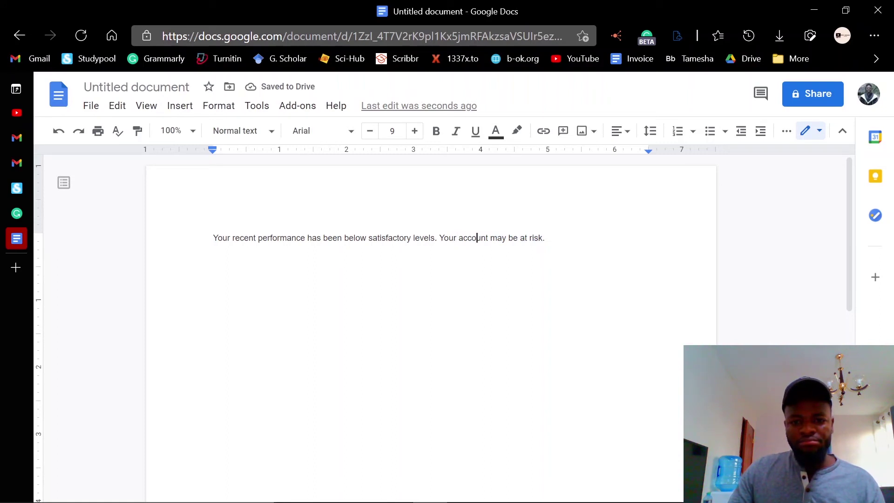
pyautogui.press('BackSpace')
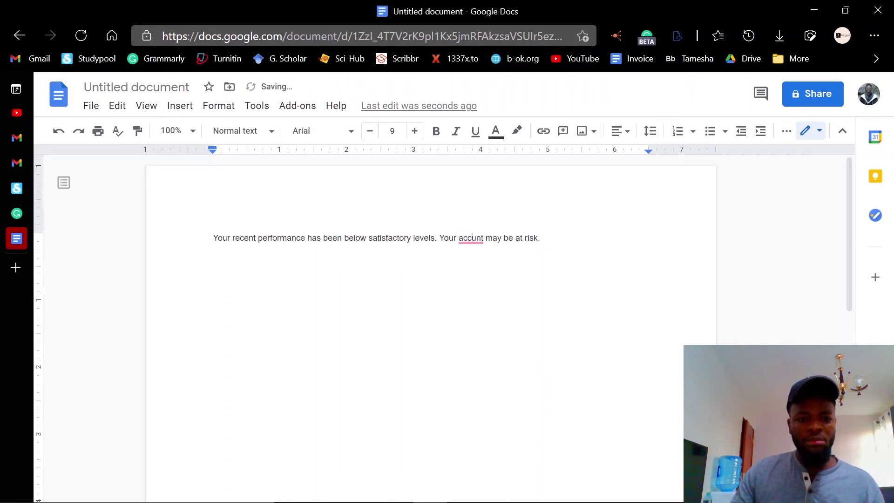
pyautogui.press('BackSpace')
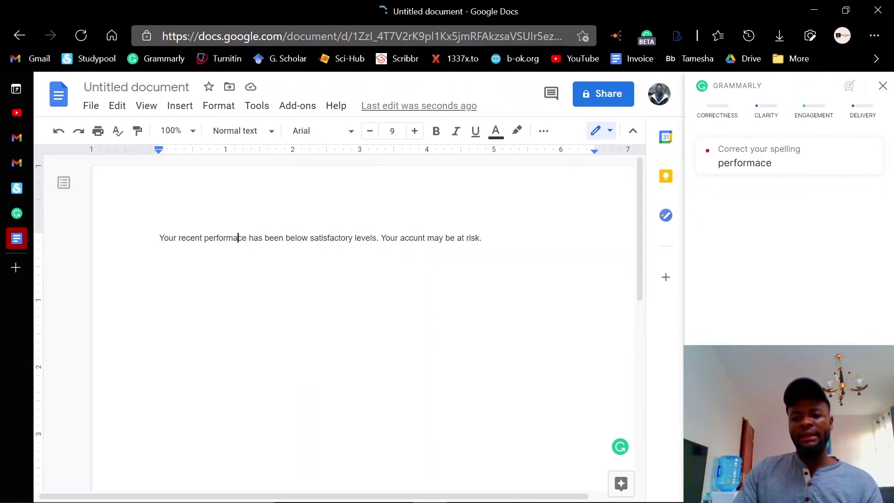
# Accept Grammarly's corrections to 'performance' and 'account', then close the suggestions sidebar.
pyautogui.click(743, 168)
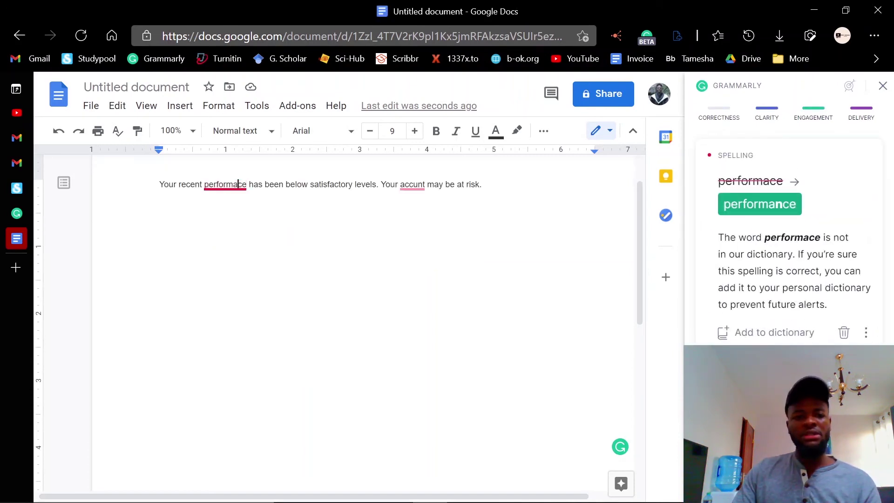
pyautogui.click(759, 204)
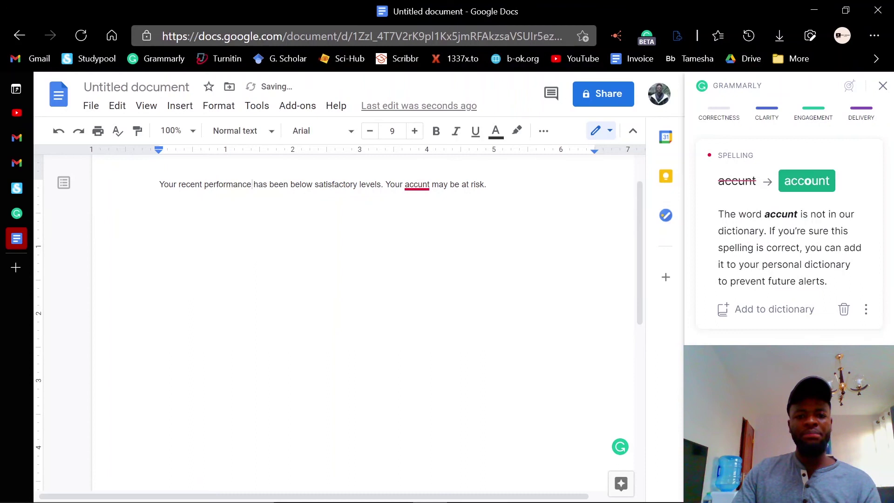
pyautogui.click(806, 180)
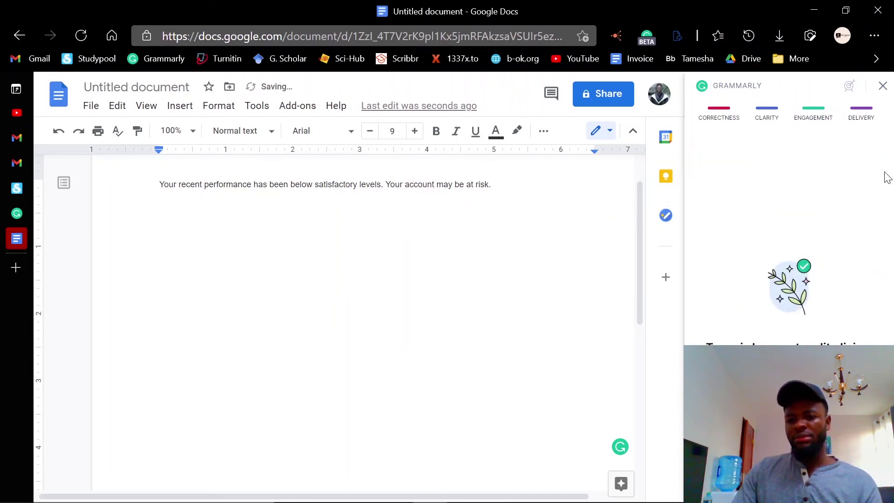
pyautogui.click(882, 87)
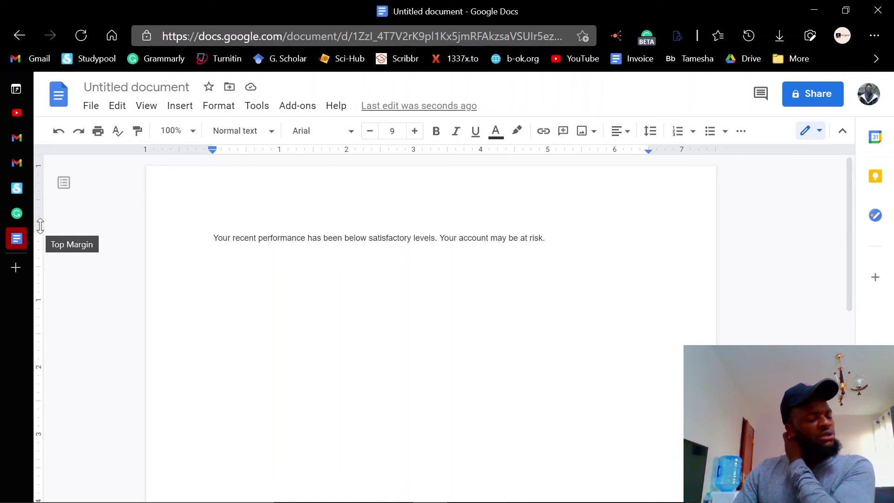
# Check the Grammarly dashboard tab and the Word document, then return to the browser.
pyautogui.moveTo(22, 191)
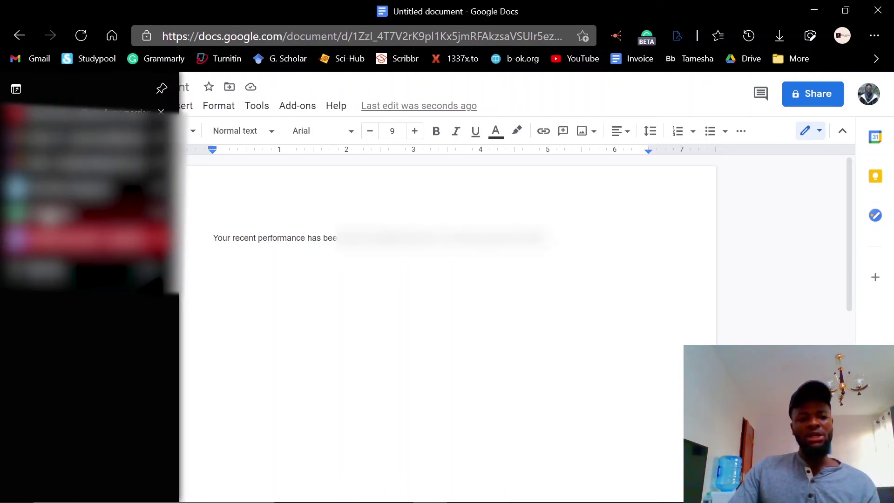
pyautogui.click(28, 213)
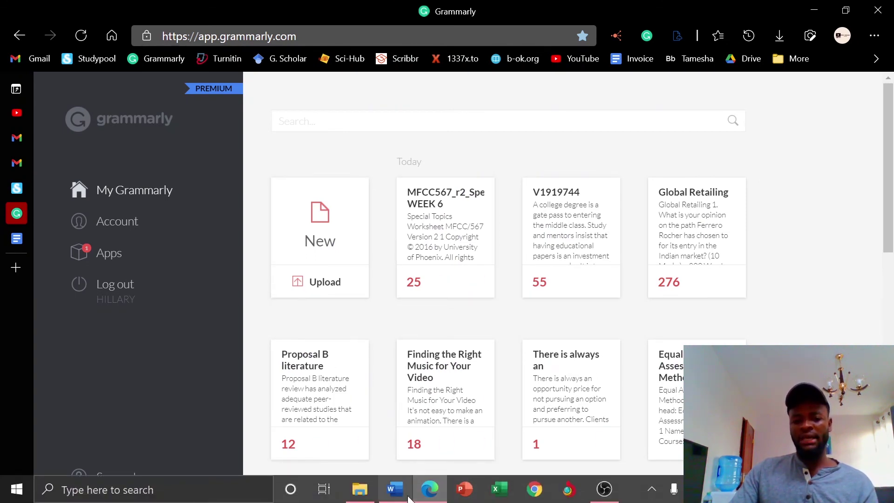
pyautogui.click(395, 492)
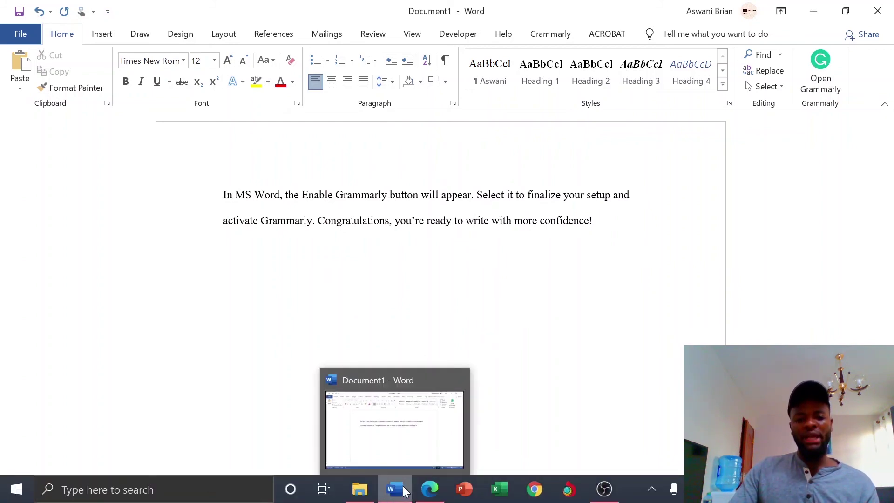
pyautogui.click(429, 489)
# Back in the Google Docs document, select the whole sentence and delete it.
pyautogui.click(16, 238)
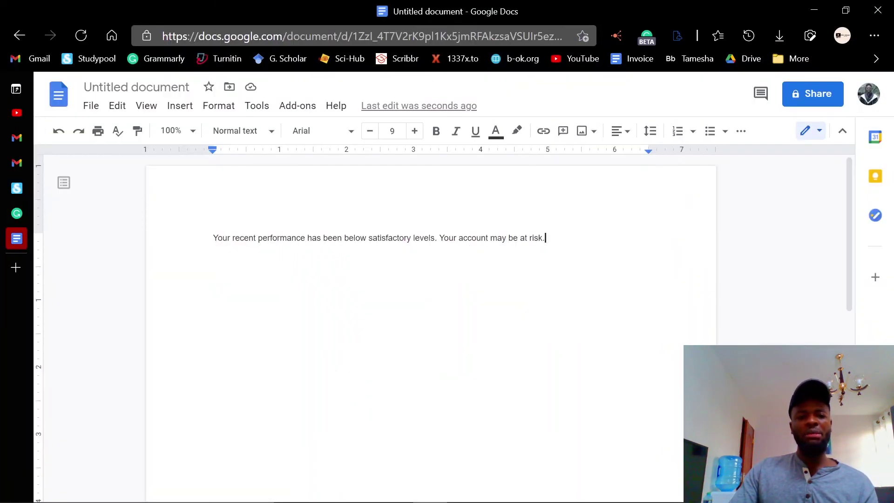
pyautogui.moveTo(545, 237); pyautogui.dragTo(213, 238)
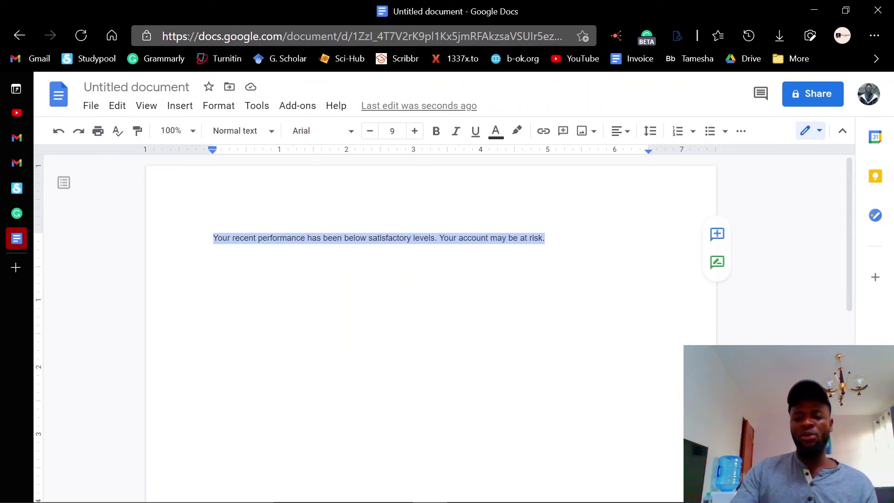
pyautogui.press('BackSpace')
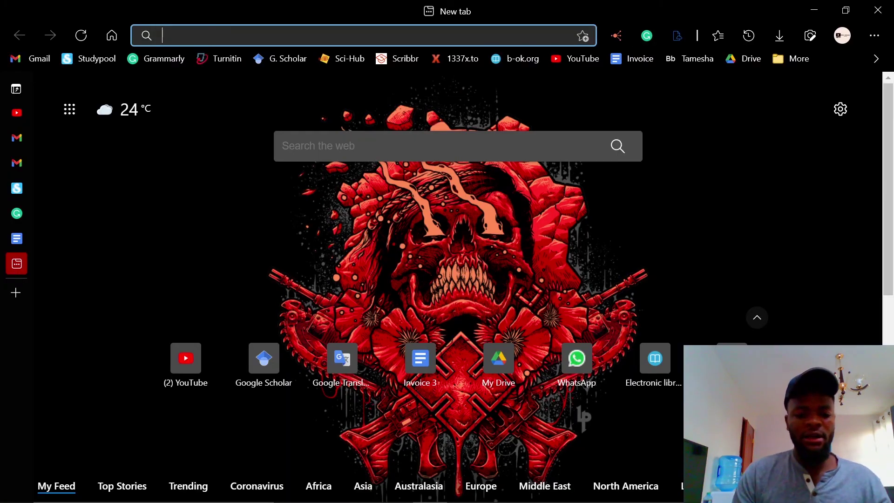
# Search the web for 'grammarly for chrome' and scroll through the results.
pyautogui.write('g')
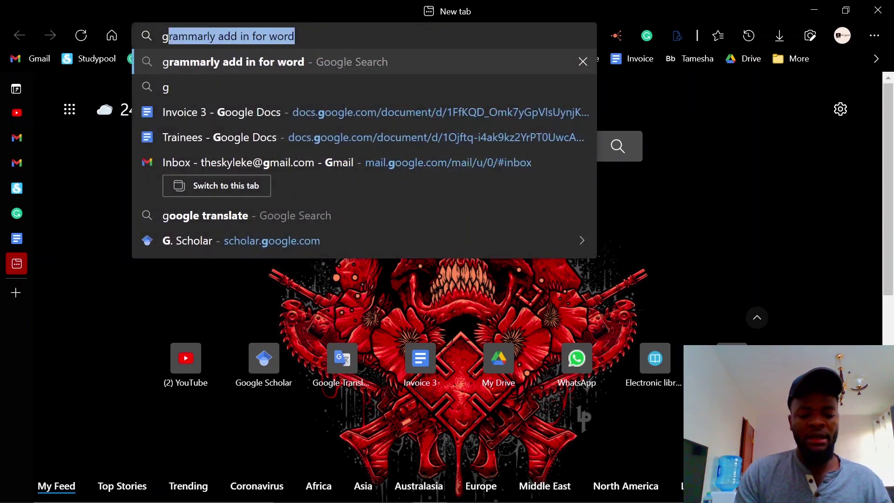
pyautogui.write('rammarly for ch')
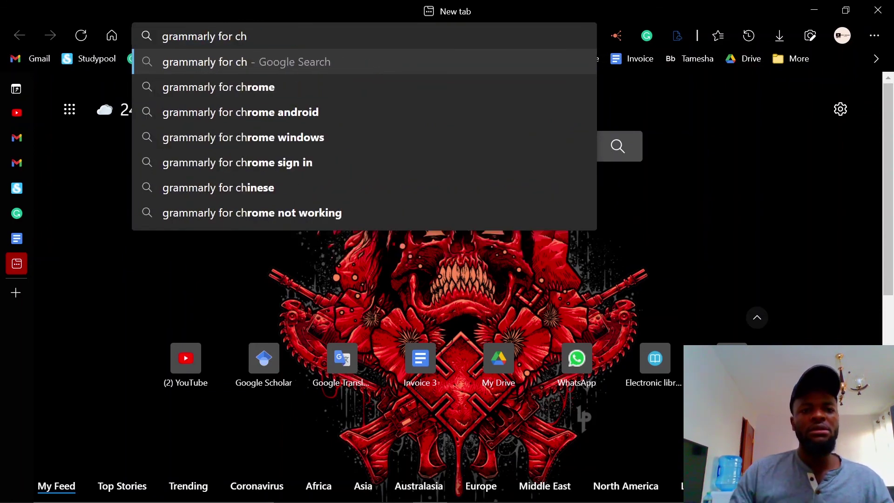
pyautogui.click(275, 87)
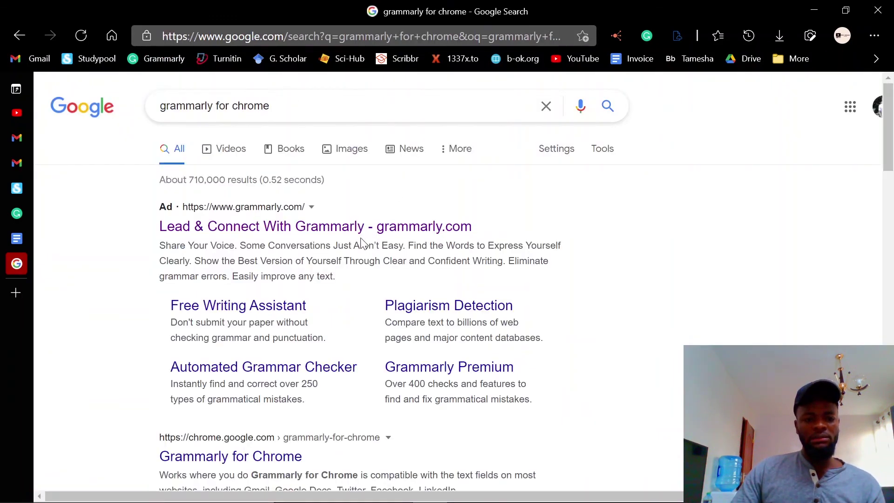
pyautogui.scroll(-3, 350, 244)
# Open the Grammarly for Chrome listing on the Chrome Web Store.
pyautogui.click(259, 291)
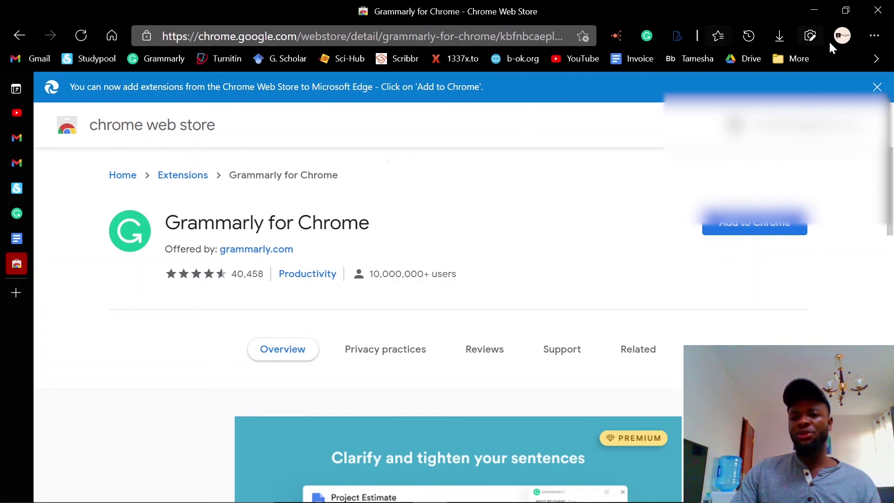
# Open Edge Settings from the Settings and more menu.
pyautogui.click(874, 35)
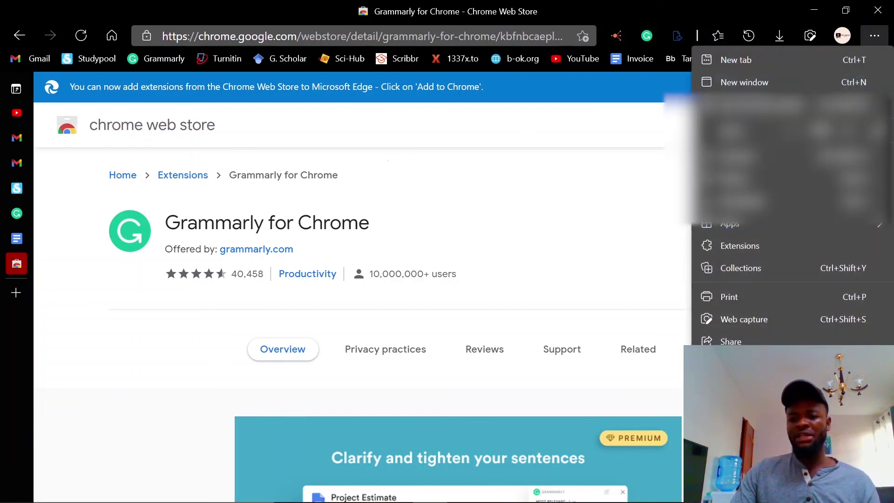
pyautogui.click(740, 437)
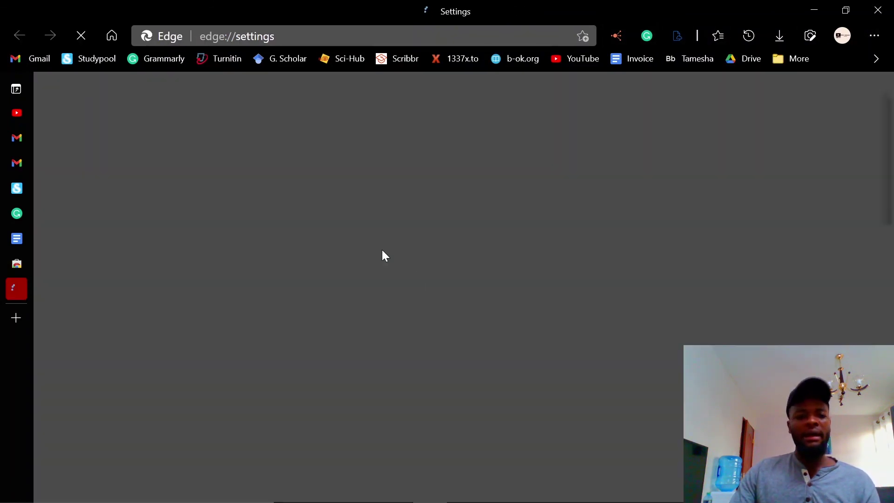